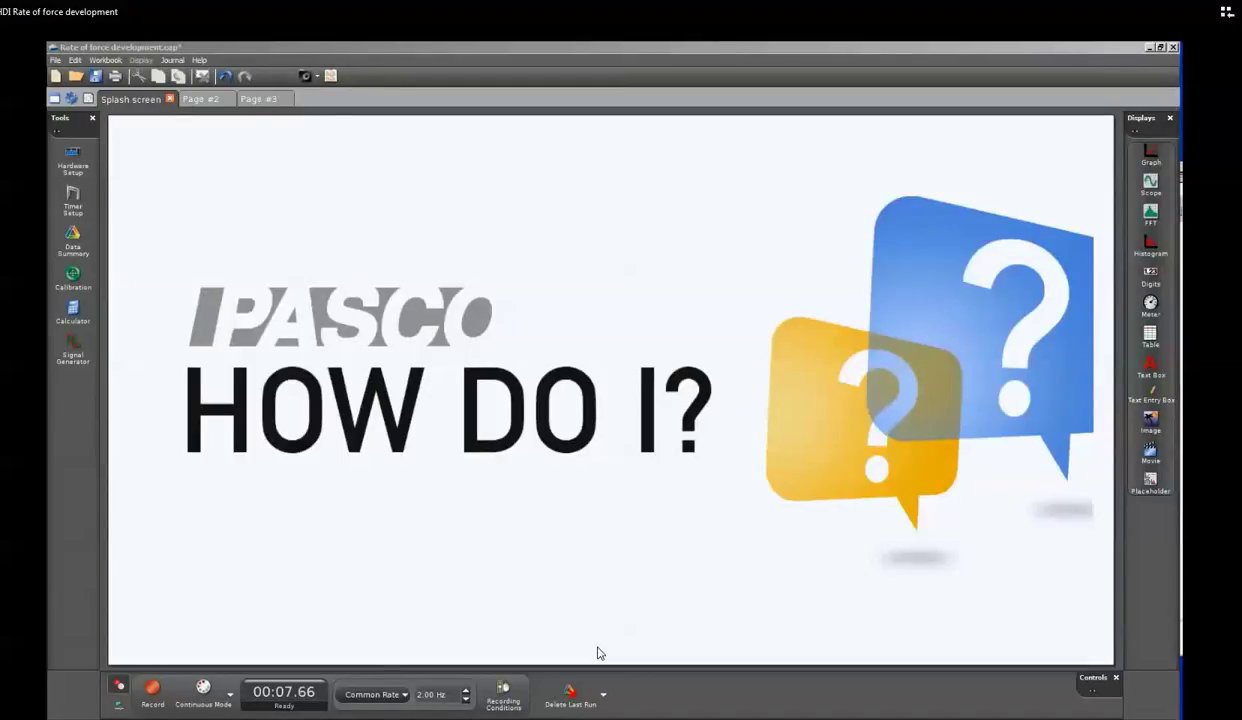
# - Switch to Page #3, which shows Run #1's Normal Force versus time graph
pyautogui.click(262, 99)
pyautogui.moveTo(297, 355)
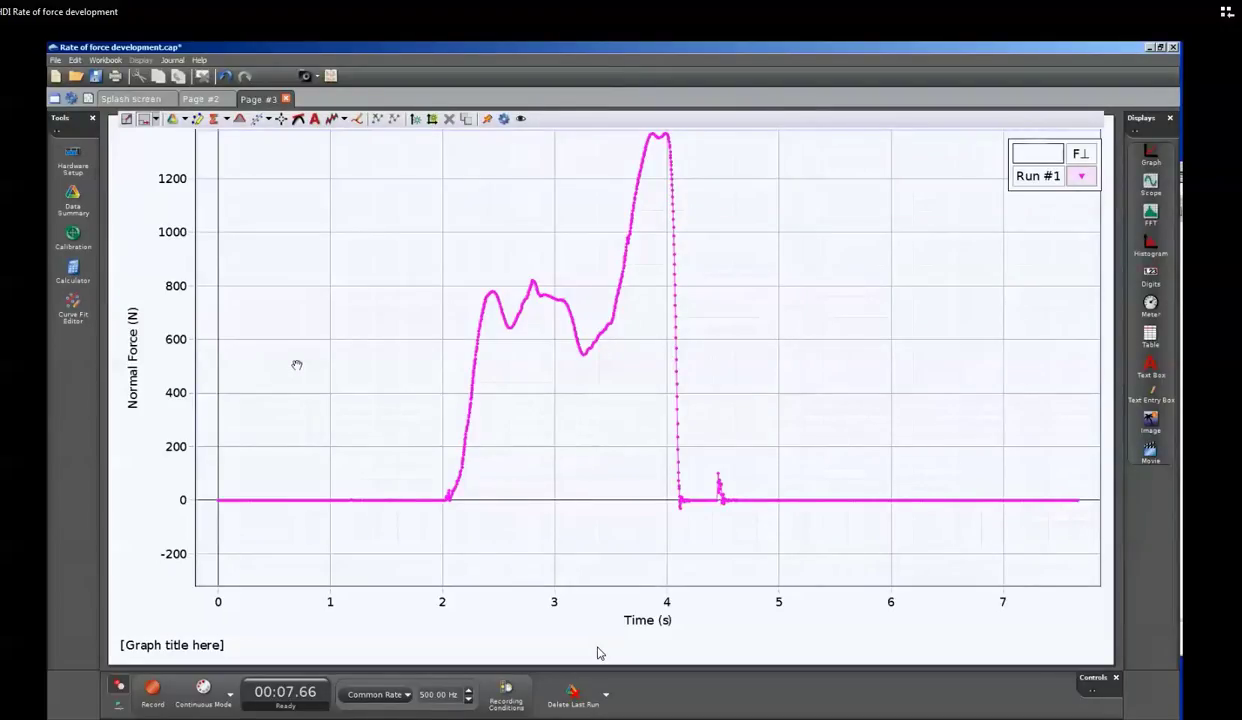
# - Resize the force graph to about two-thirds of the page width, leaving space on the right
pyautogui.click(848, 330)
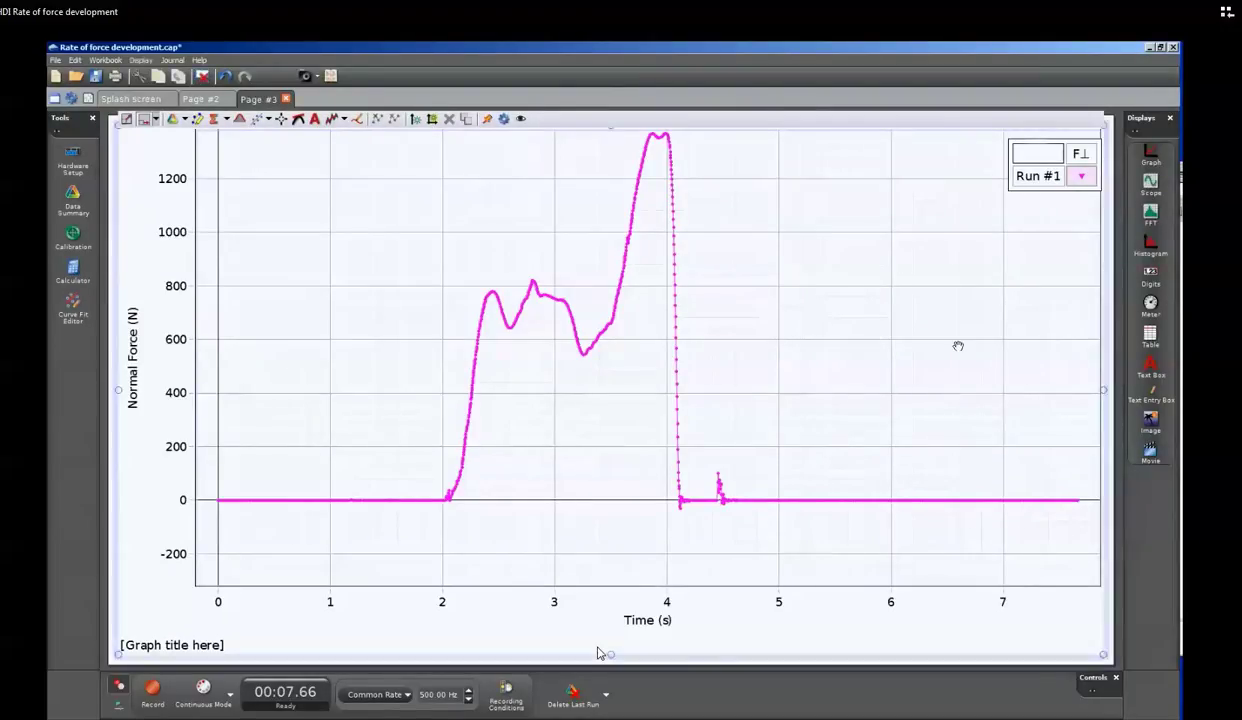
pyautogui.moveTo(1102, 390); pyautogui.dragTo(810, 393)
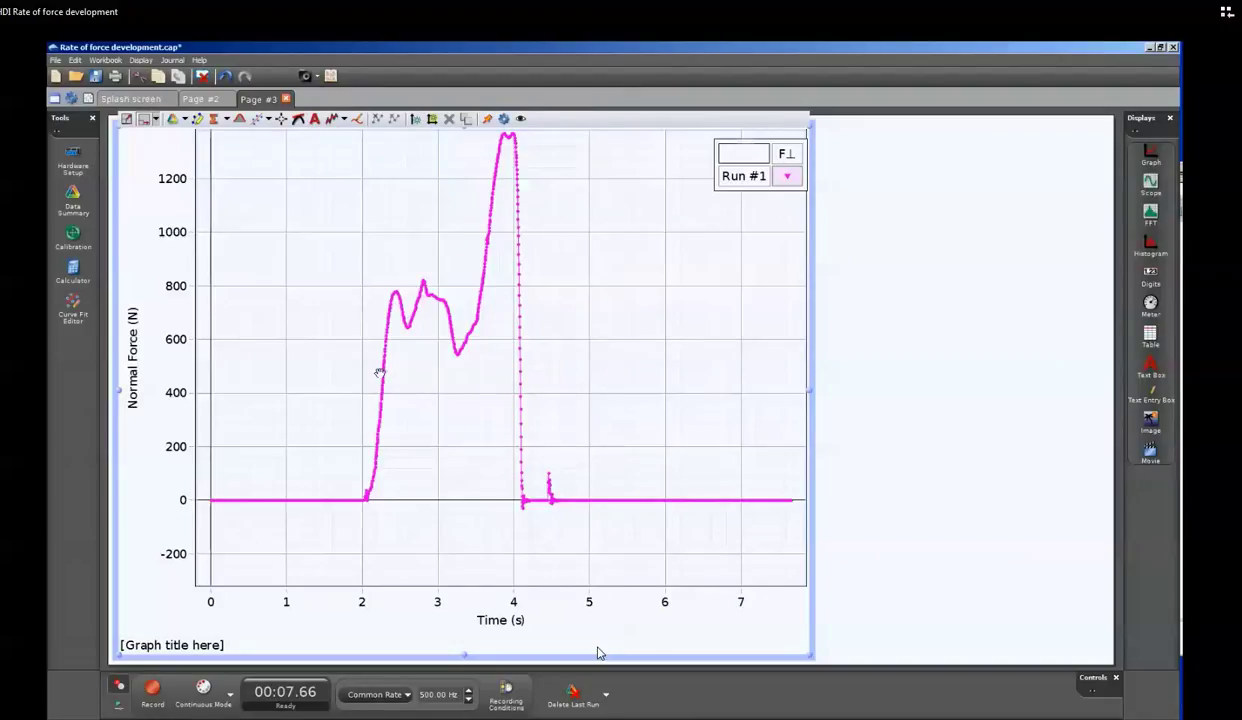
pyautogui.moveTo(811, 240); pyautogui.dragTo(846, 252)
# - Add a shortened Digits display right of the graph showing Normal Force (N)
pyautogui.moveTo(1150, 272); pyautogui.dragTo(950, 153)
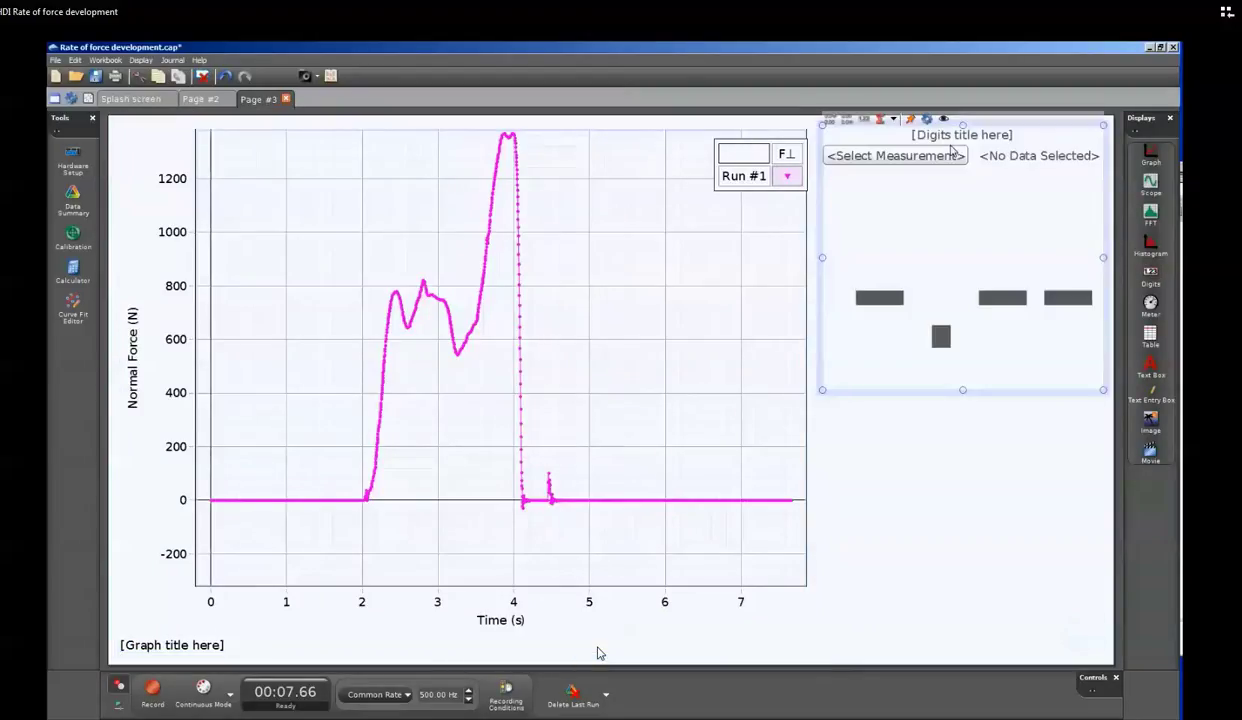
pyautogui.click(897, 157)
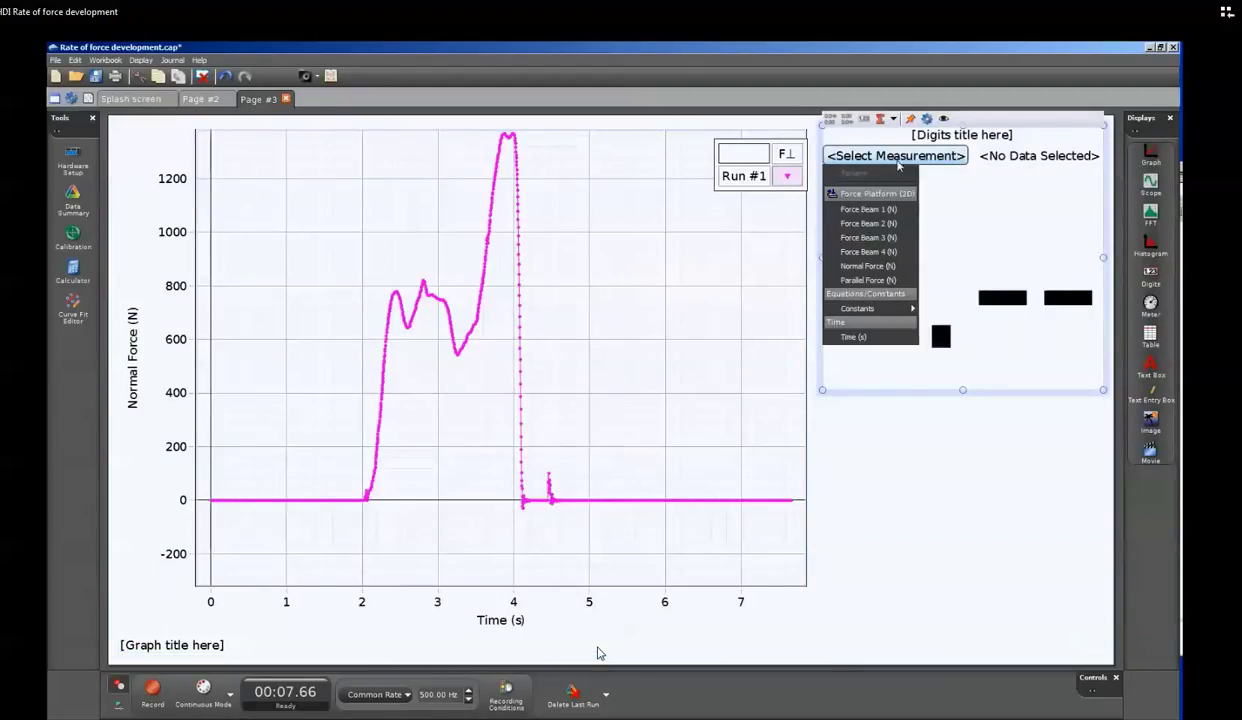
pyautogui.click(868, 266)
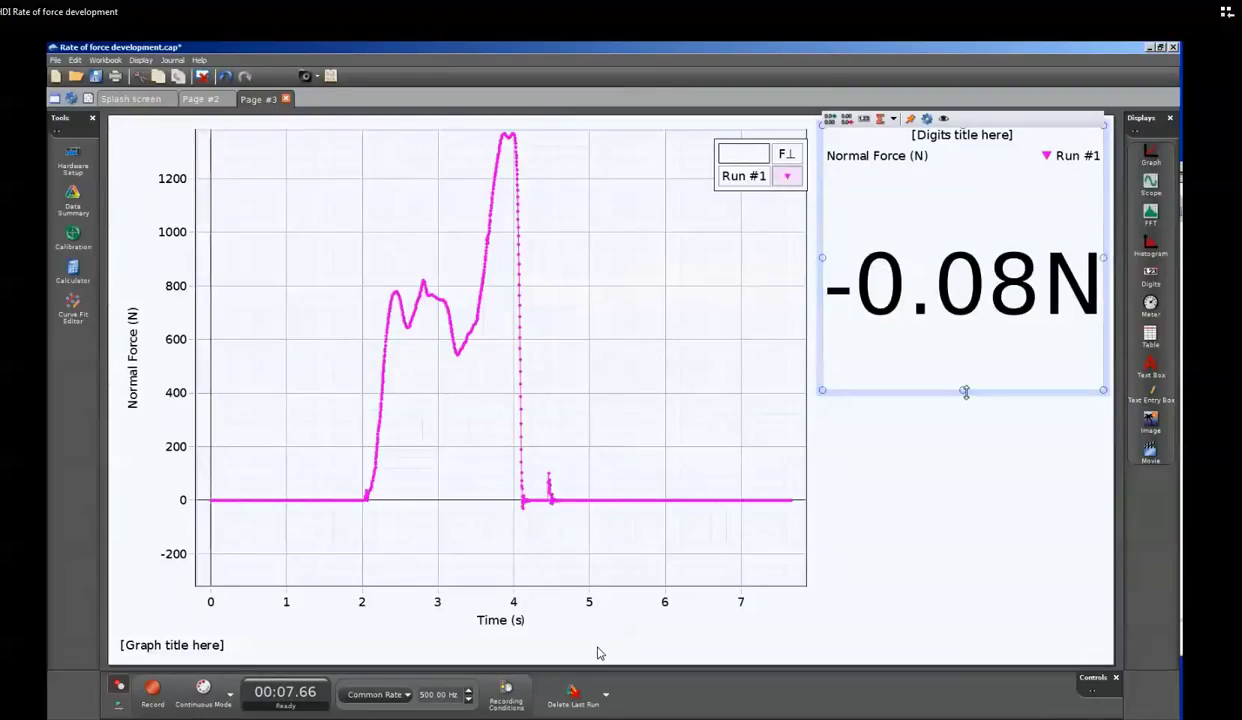
pyautogui.moveTo(965, 392); pyautogui.dragTo(960, 327)
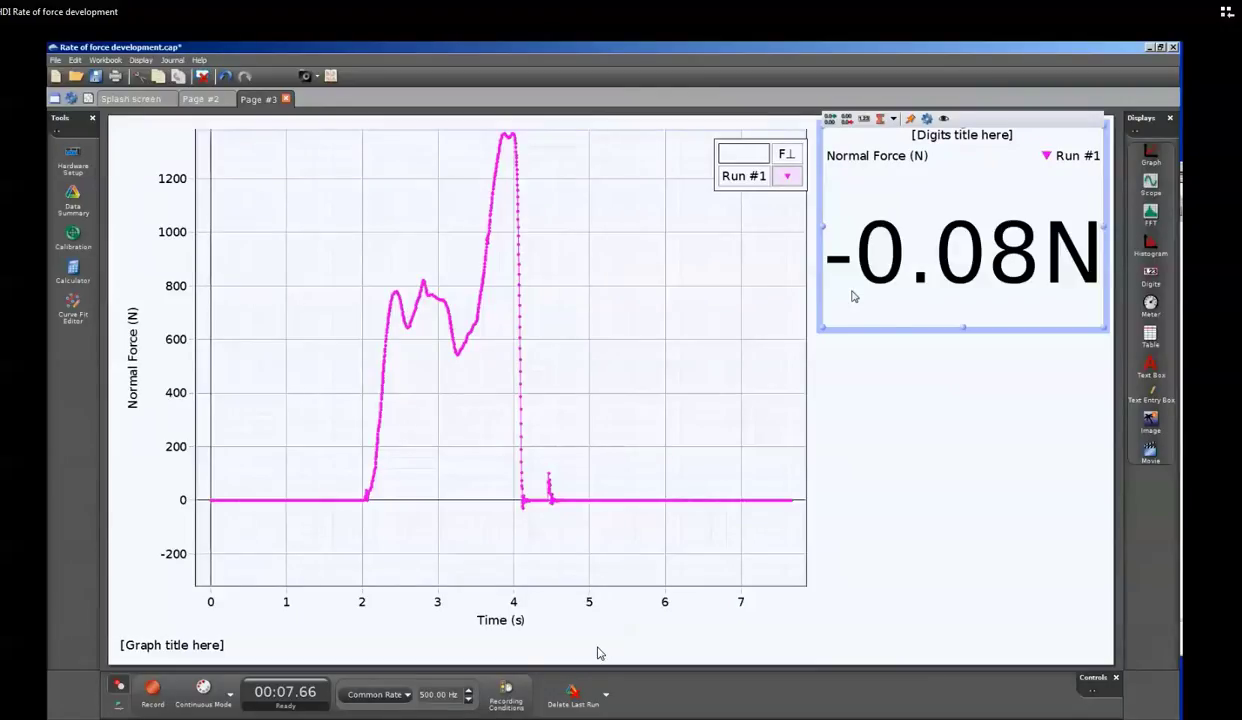
# - Set the readout to the Maximum statistic, showing 1369.29 N
pyautogui.click(894, 119)
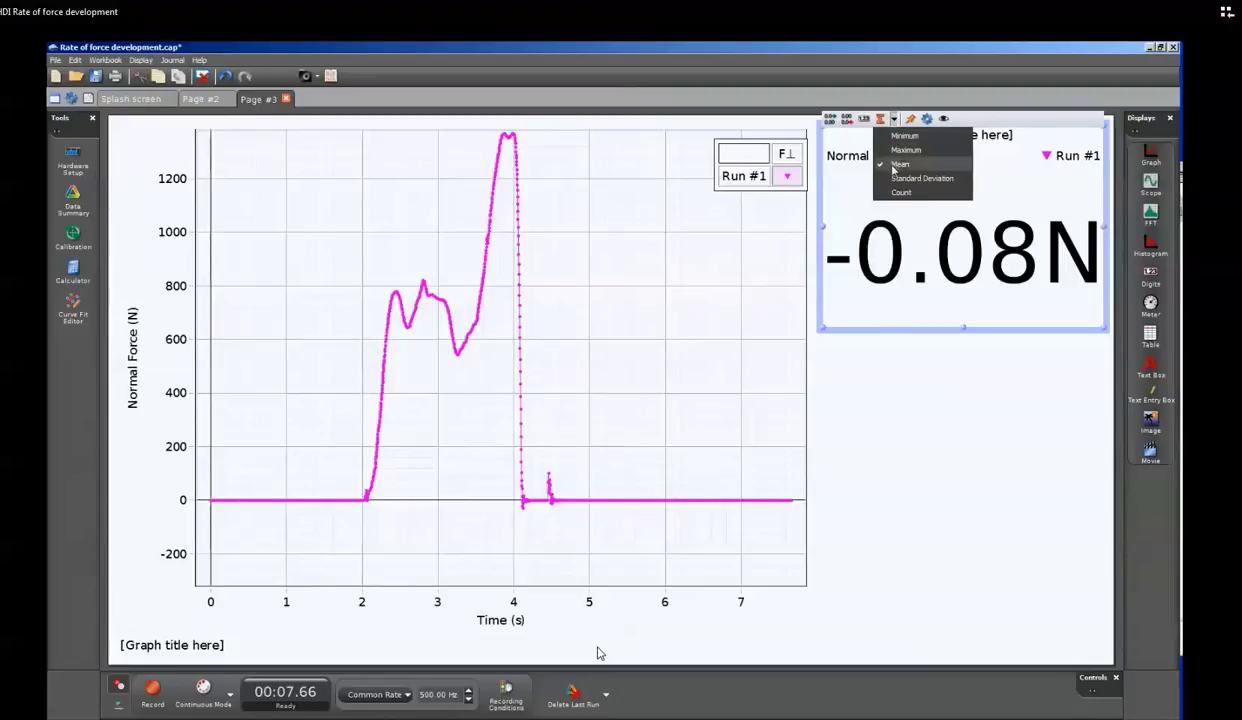
pyautogui.click(900, 163)
pyautogui.click(892, 119)
pyautogui.click(897, 151)
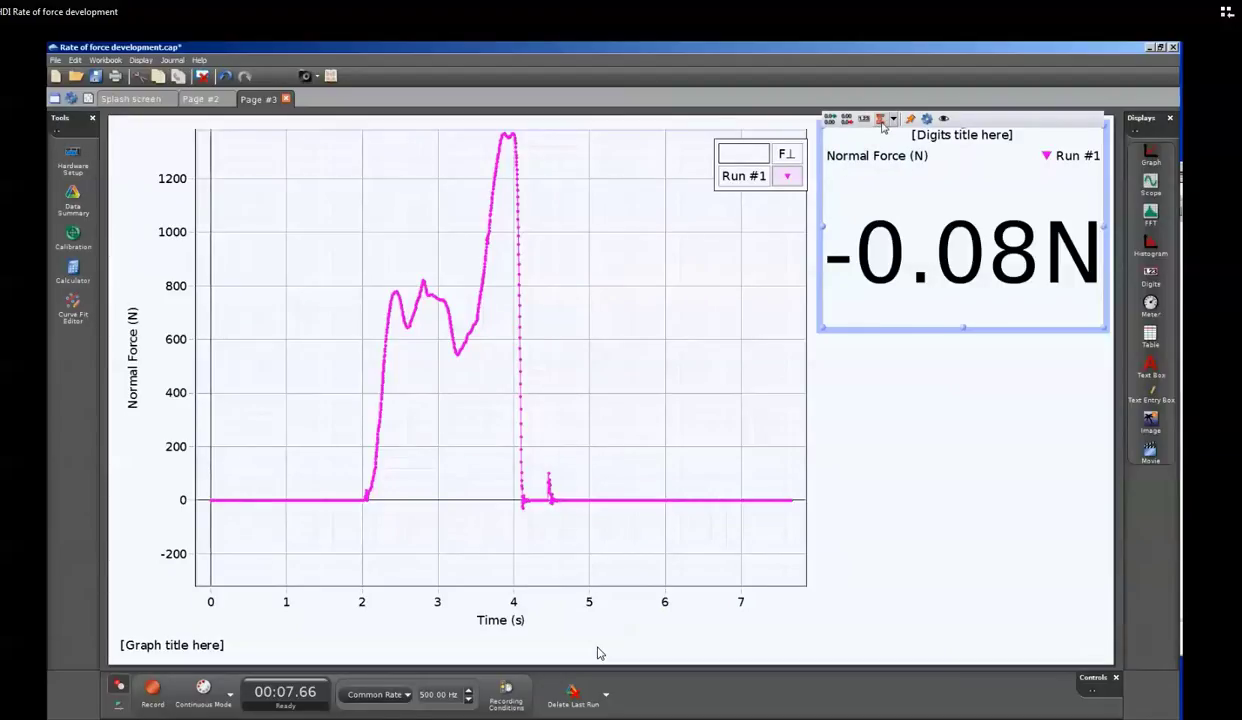
pyautogui.click(882, 122)
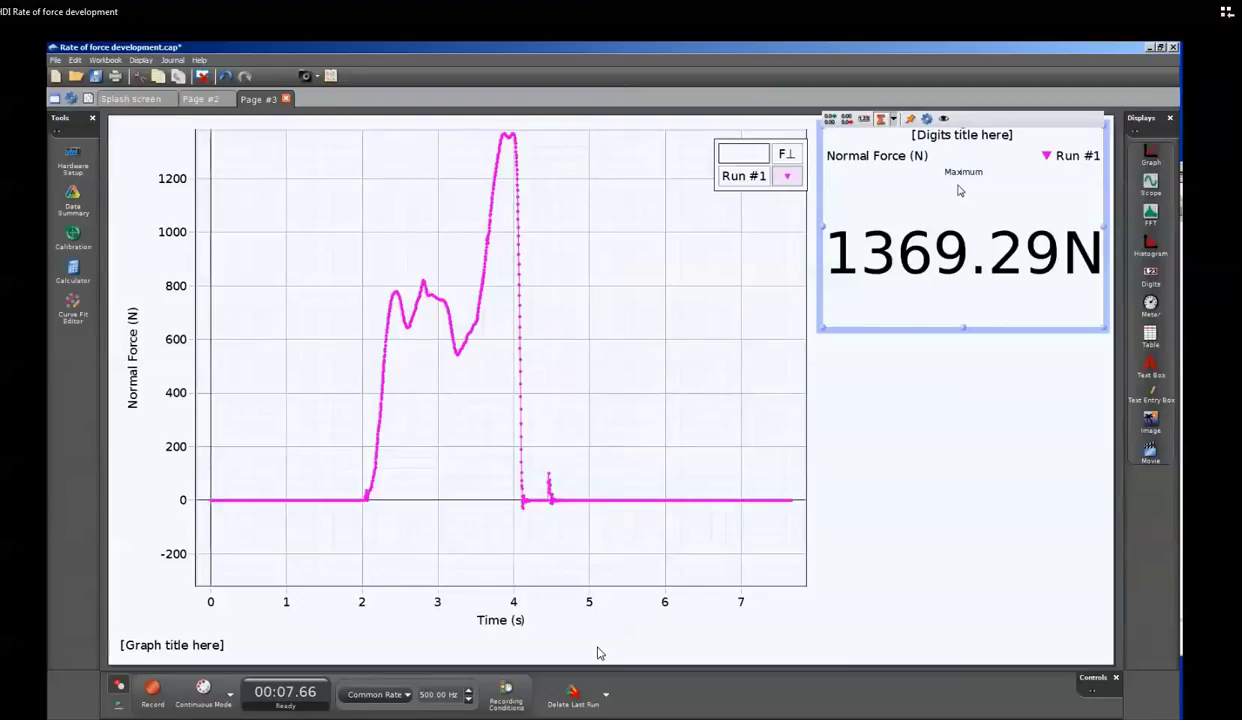
# - Position the force graph's highlighted data region over the main force peak
pyautogui.moveTo(637, 278)
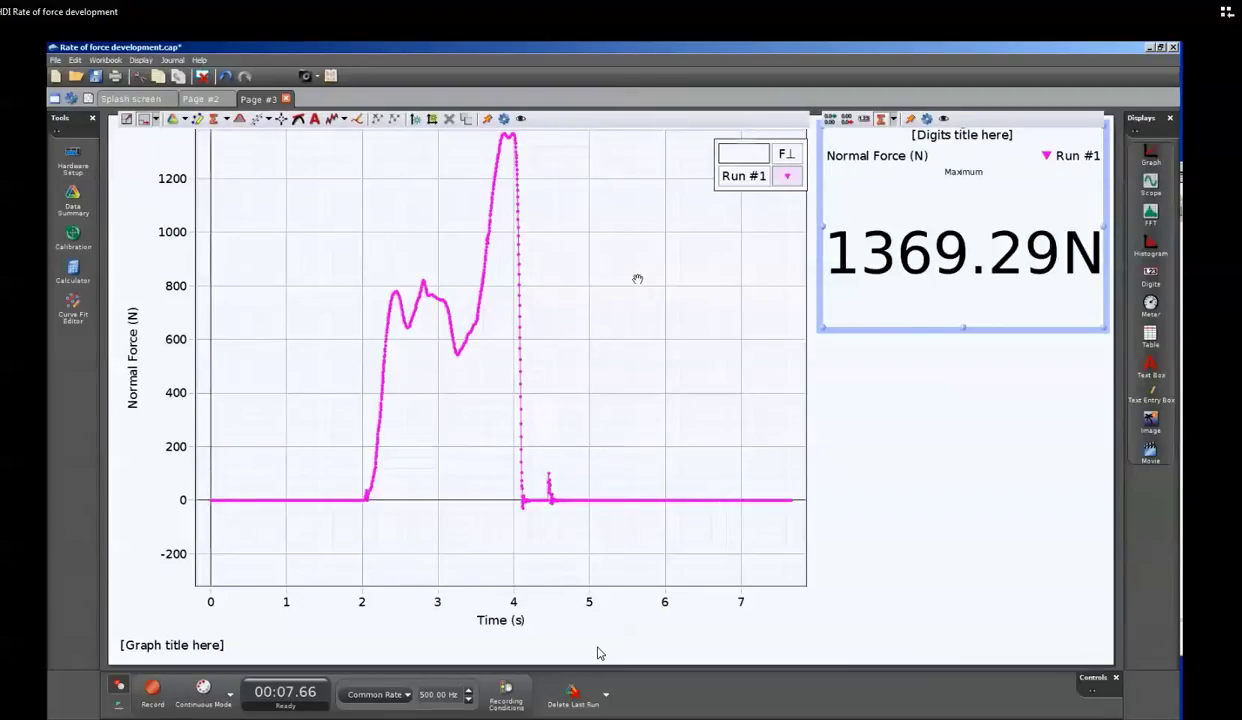
pyautogui.click(199, 121)
pyautogui.moveTo(327, 233); pyautogui.dragTo(337, 204)
pyautogui.moveTo(434, 274); pyautogui.dragTo(397, 203)
pyautogui.moveTo(288, 202); pyautogui.dragTo(468, 198)
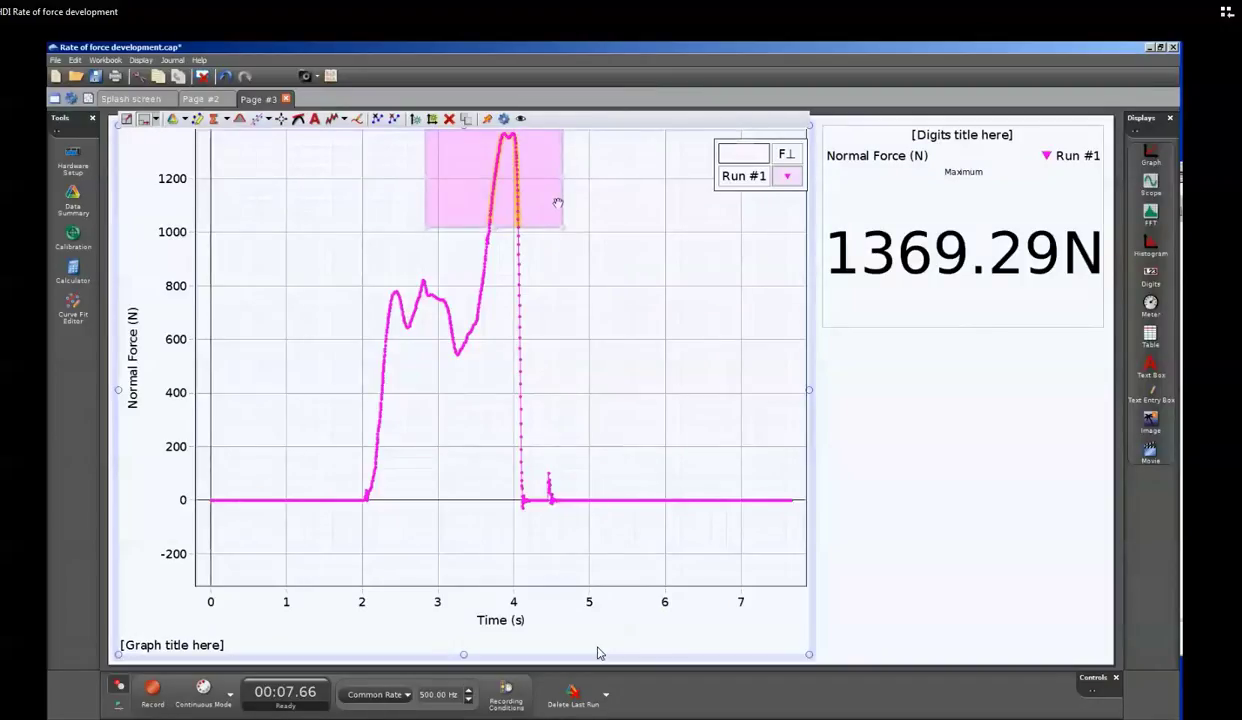
# - Show the Maximum statistic (1369.29) on the peak region, with the force axis extended to 1400
pyautogui.click(228, 119)
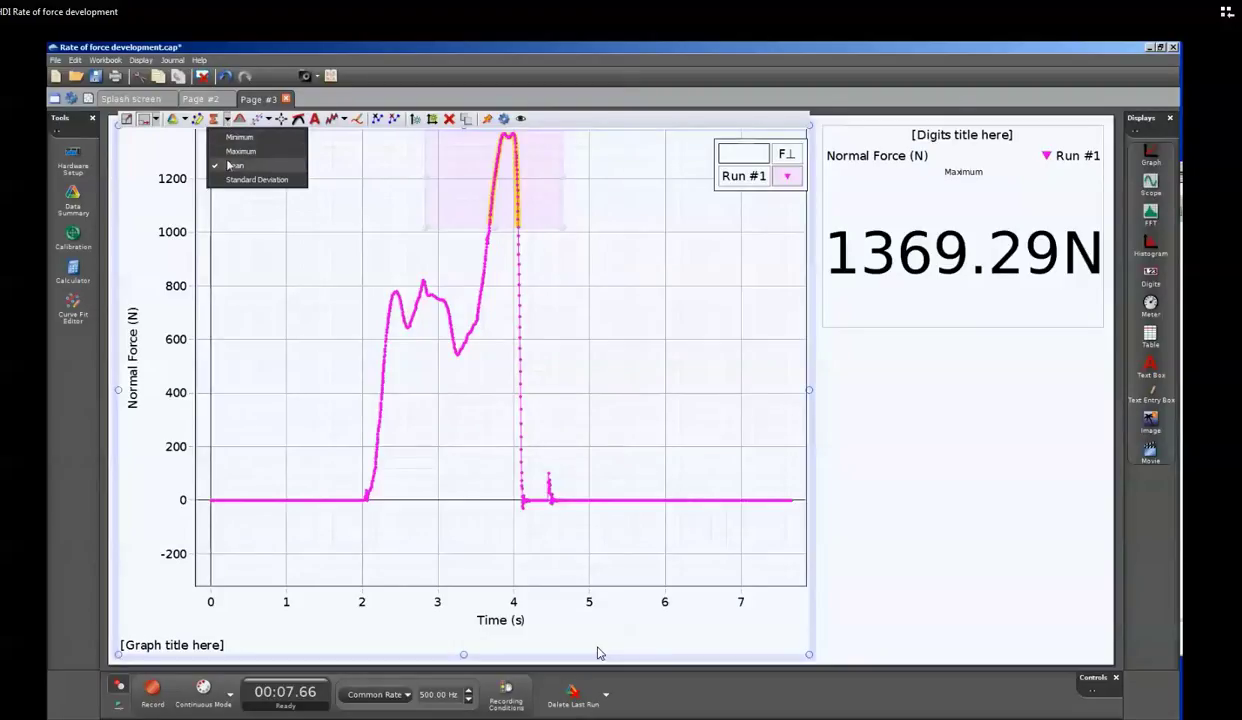
pyautogui.click(232, 151)
pyautogui.click(250, 212)
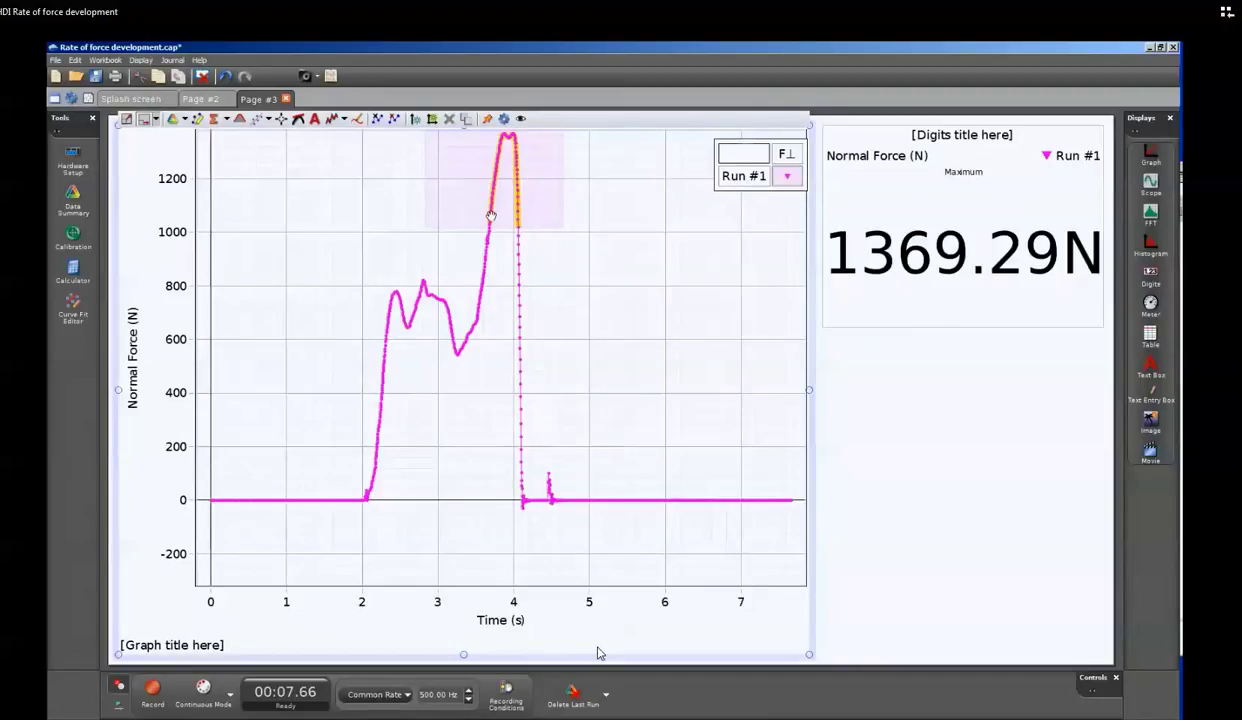
pyautogui.click(214, 119)
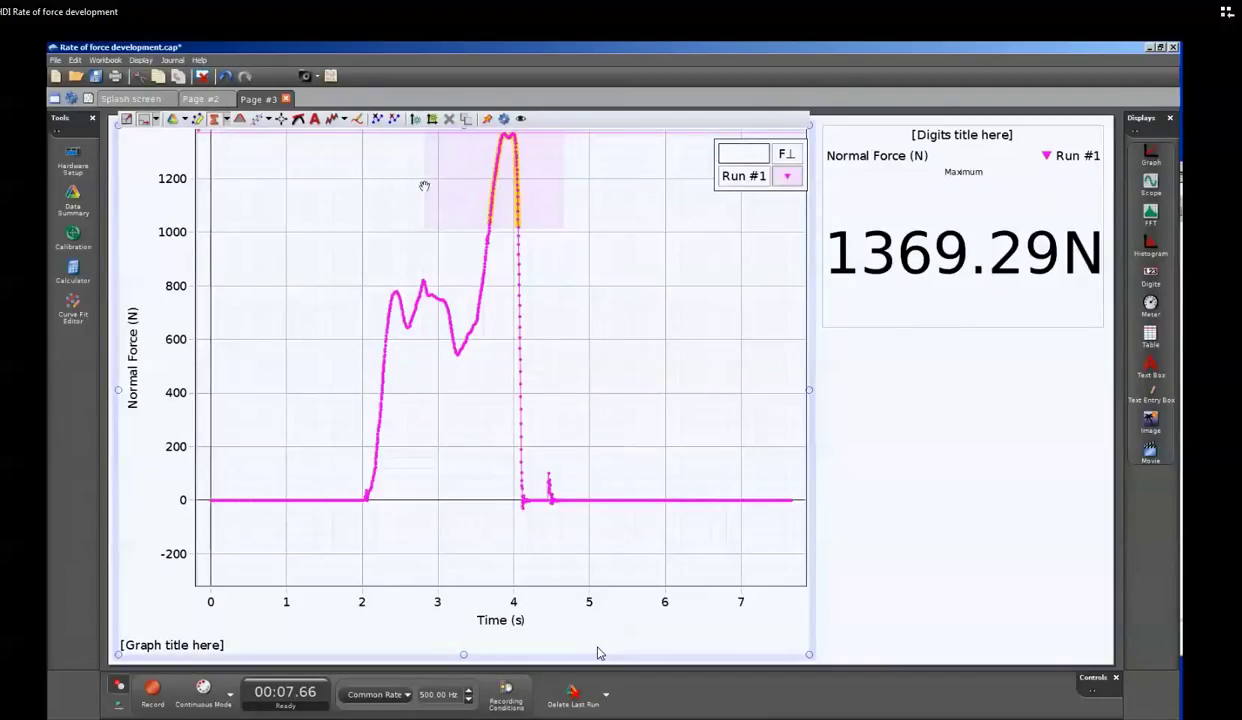
pyautogui.moveTo(182, 178); pyautogui.dragTo(183, 193)
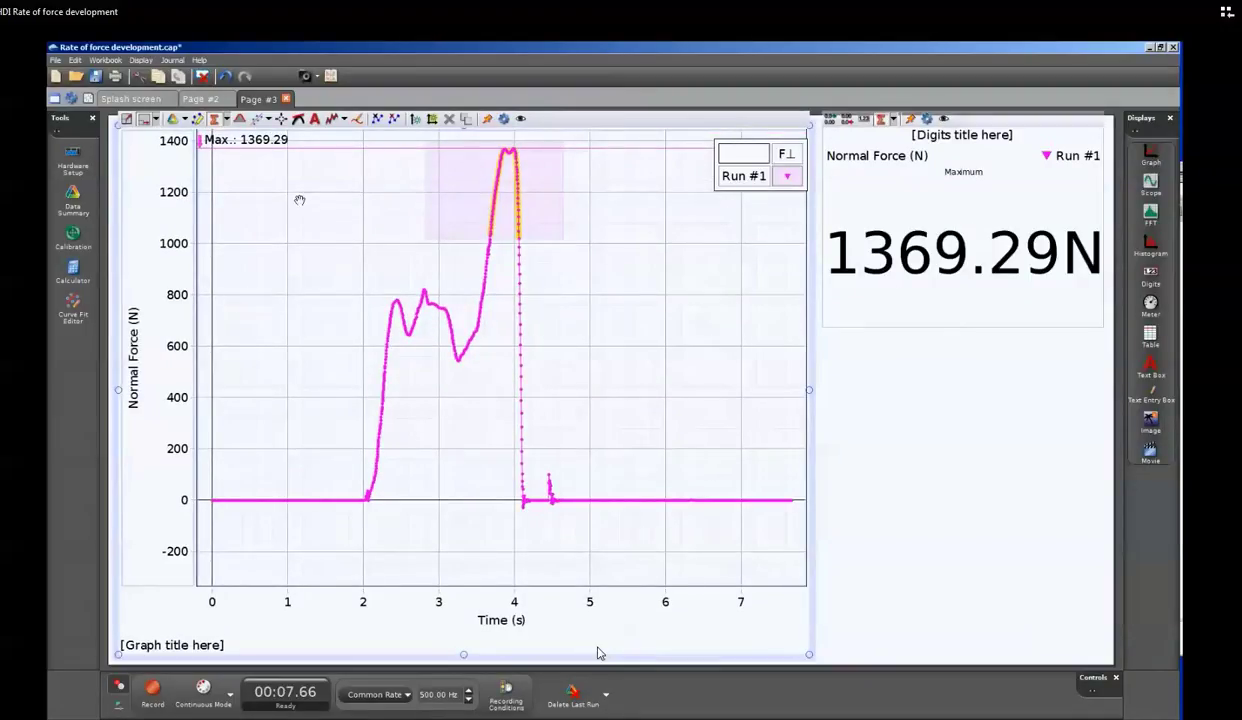
pyautogui.moveTo(501, 198); pyautogui.dragTo(421, 313)
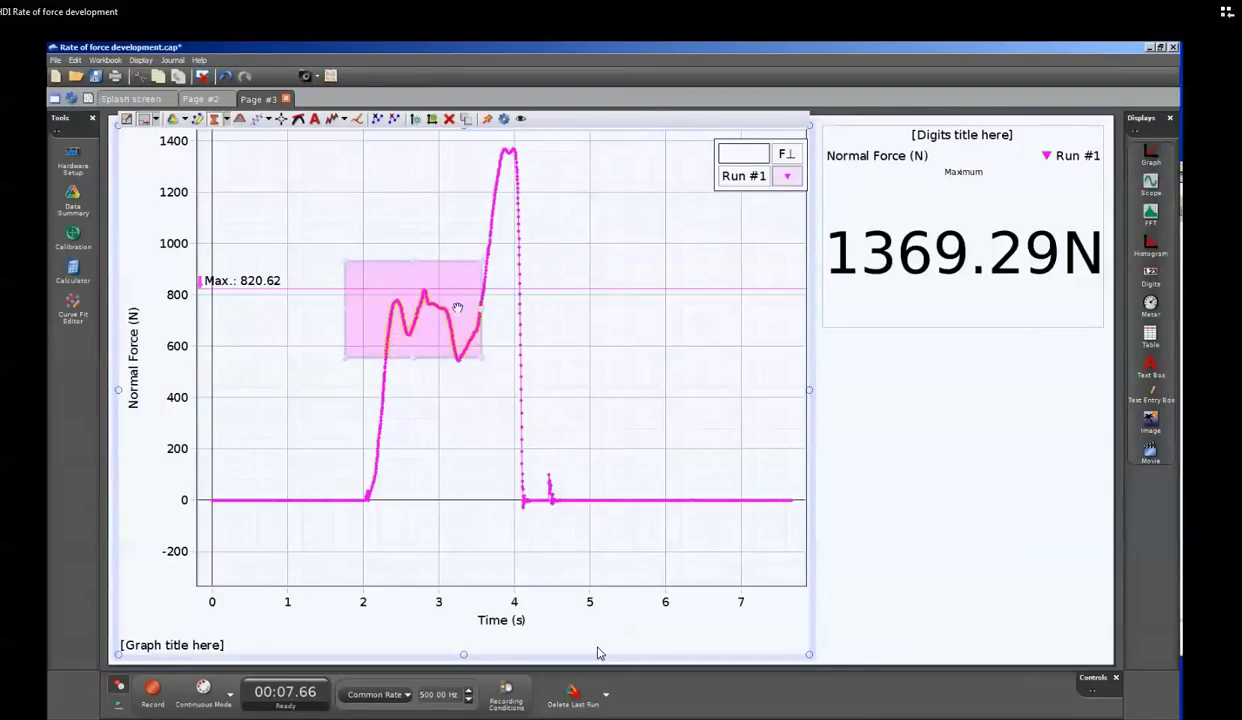
pyautogui.moveTo(412, 316); pyautogui.dragTo(490, 192)
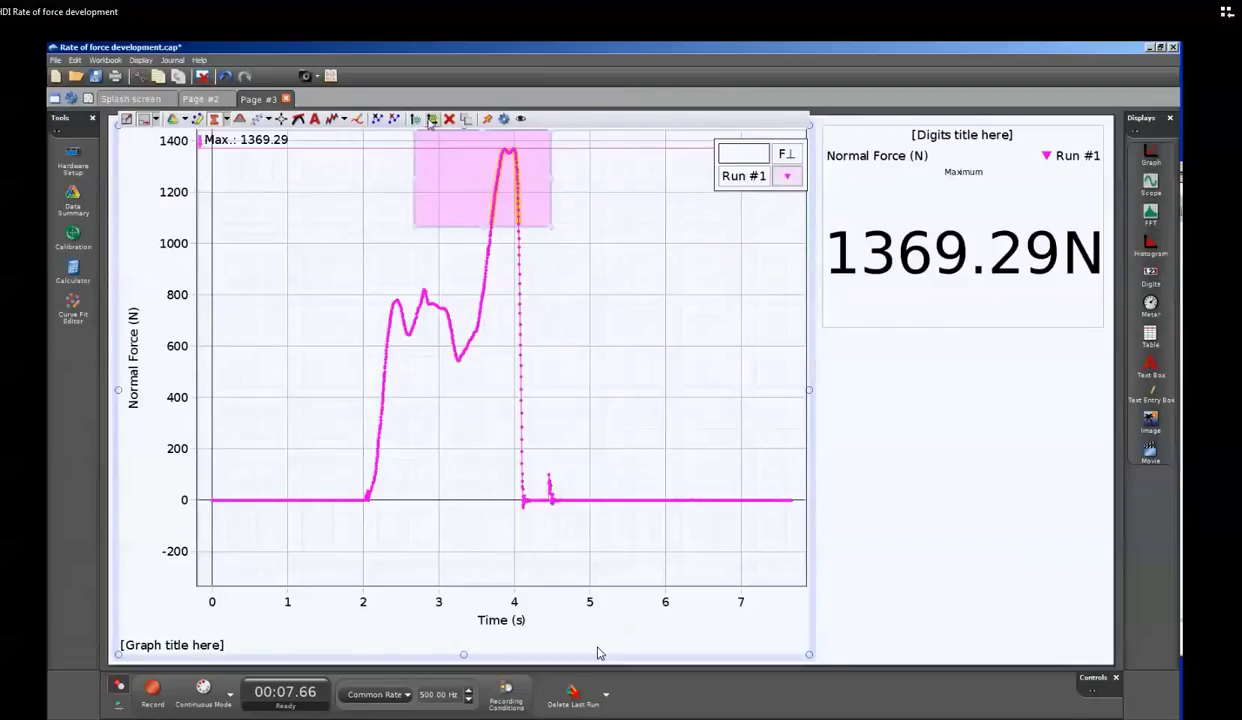
# - Add an empty second plot area below the force graph and open the Calculator
pyautogui.click(433, 120)
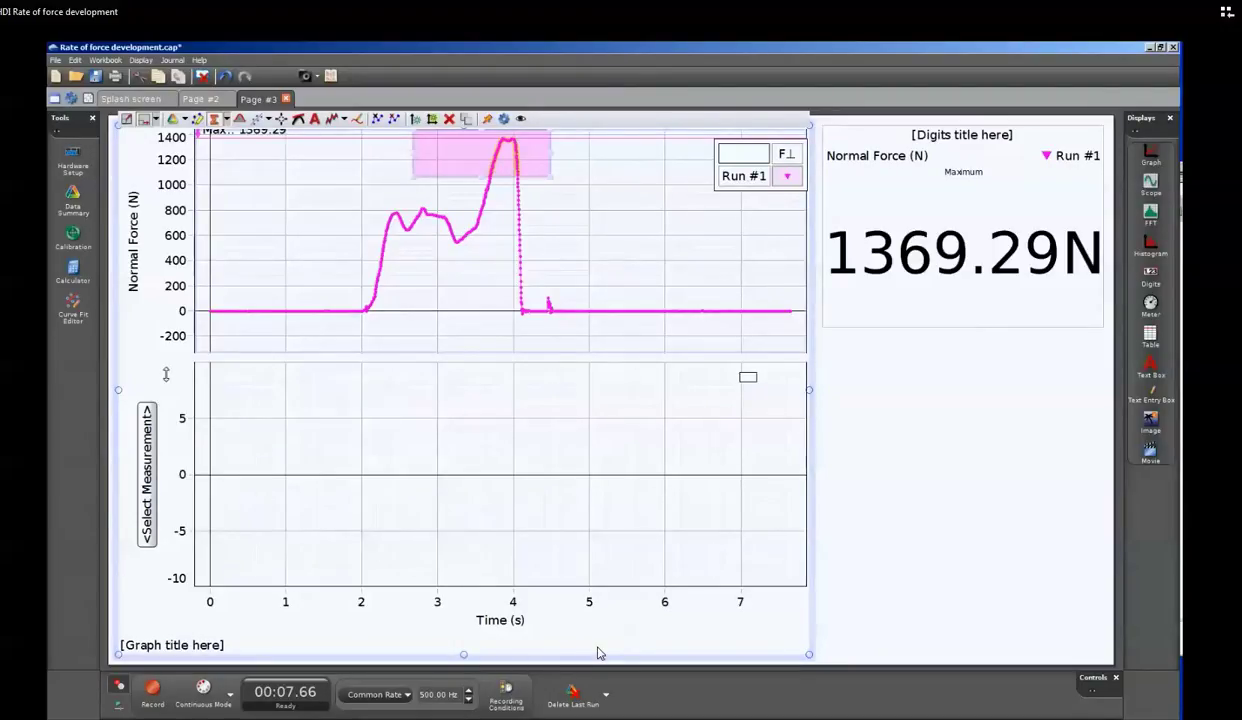
pyautogui.click(72, 269)
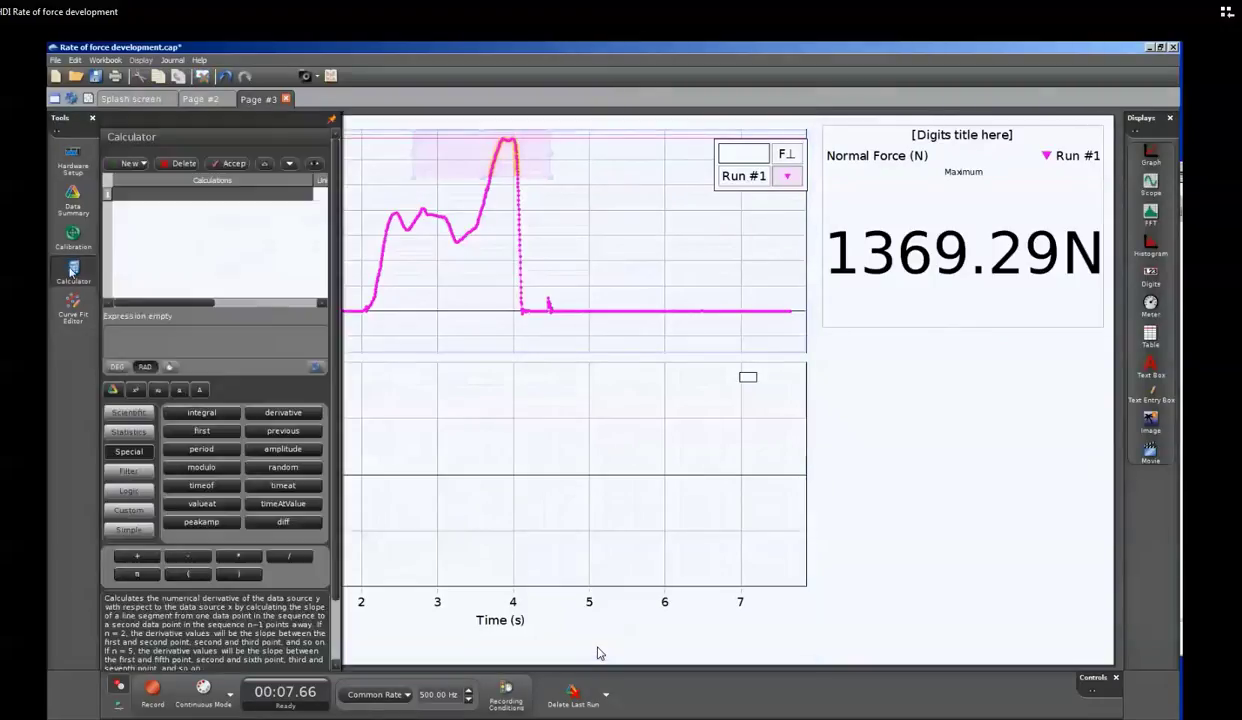
# - Start the roffdev calculation as a derivative with a point count of 5
pyautogui.click(140, 196)
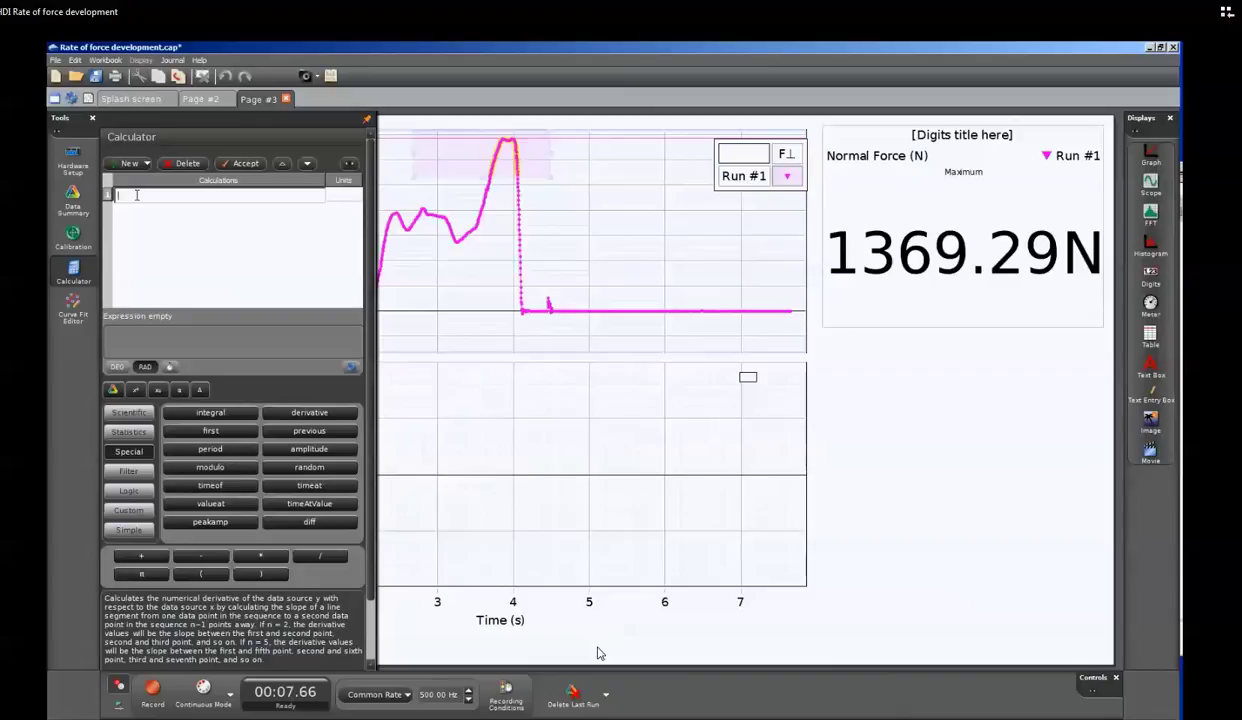
pyautogui.write('offdev=')
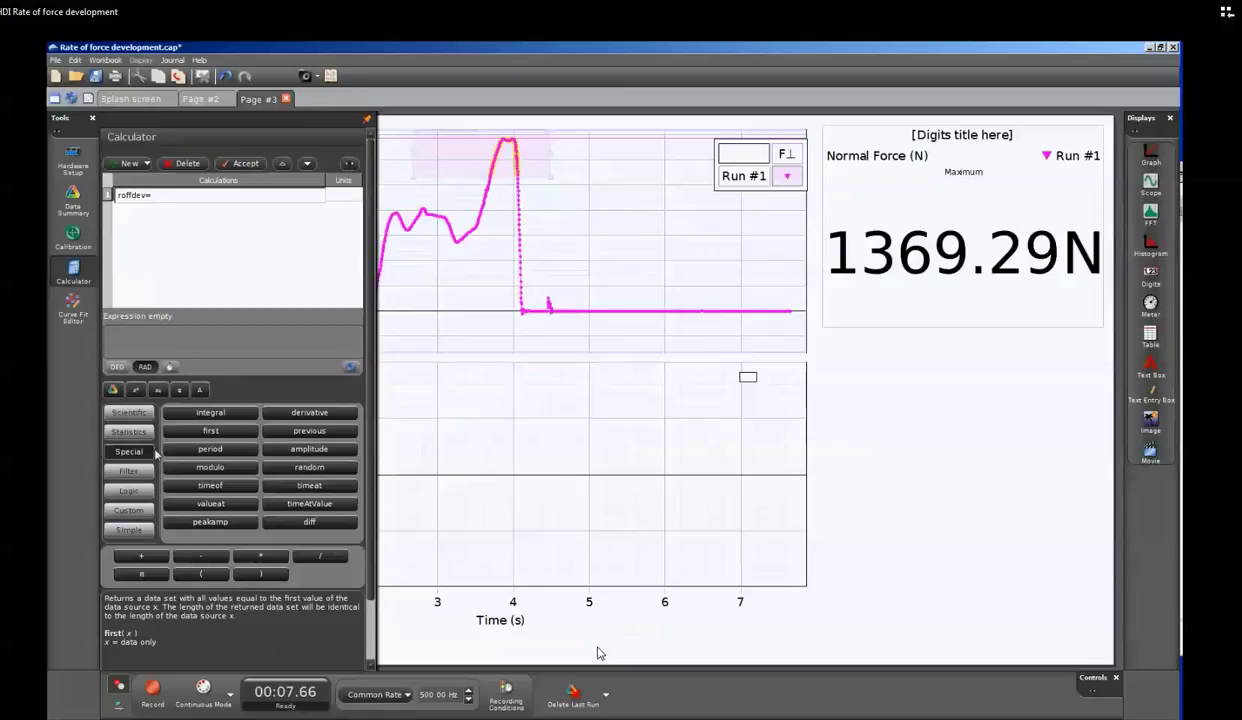
pyautogui.click(310, 413)
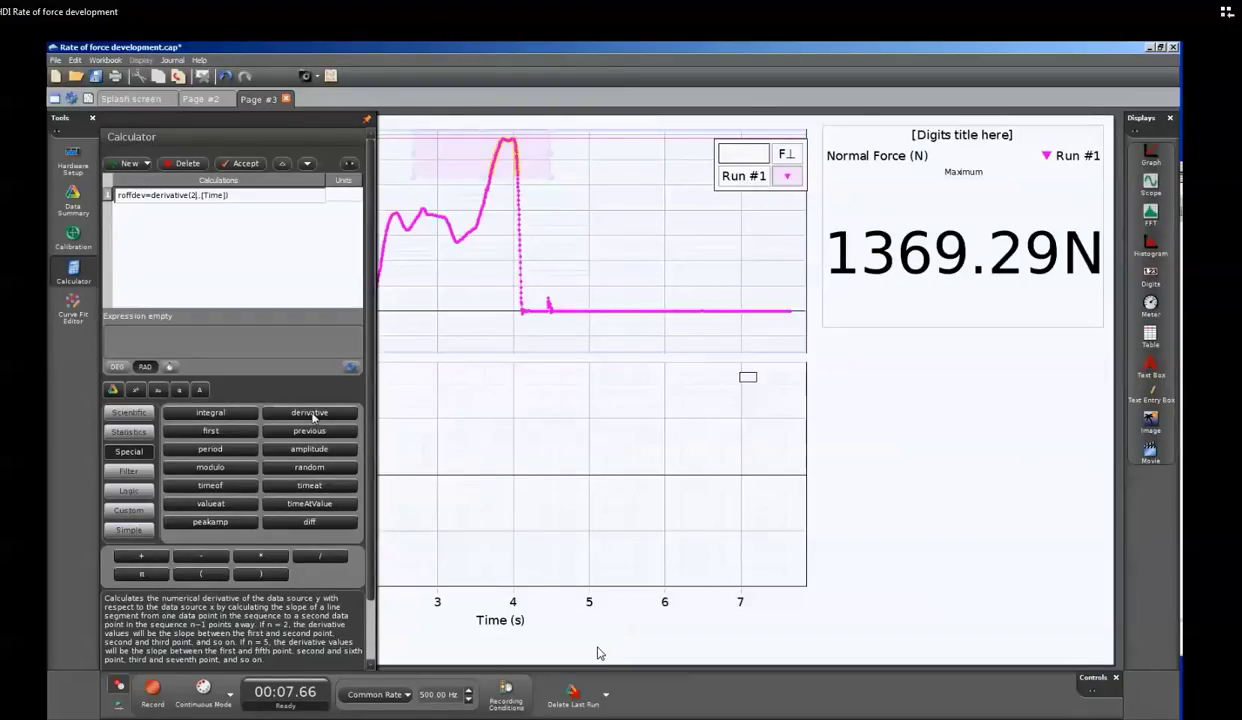
pyautogui.press('Delete')
pyautogui.write('5,')
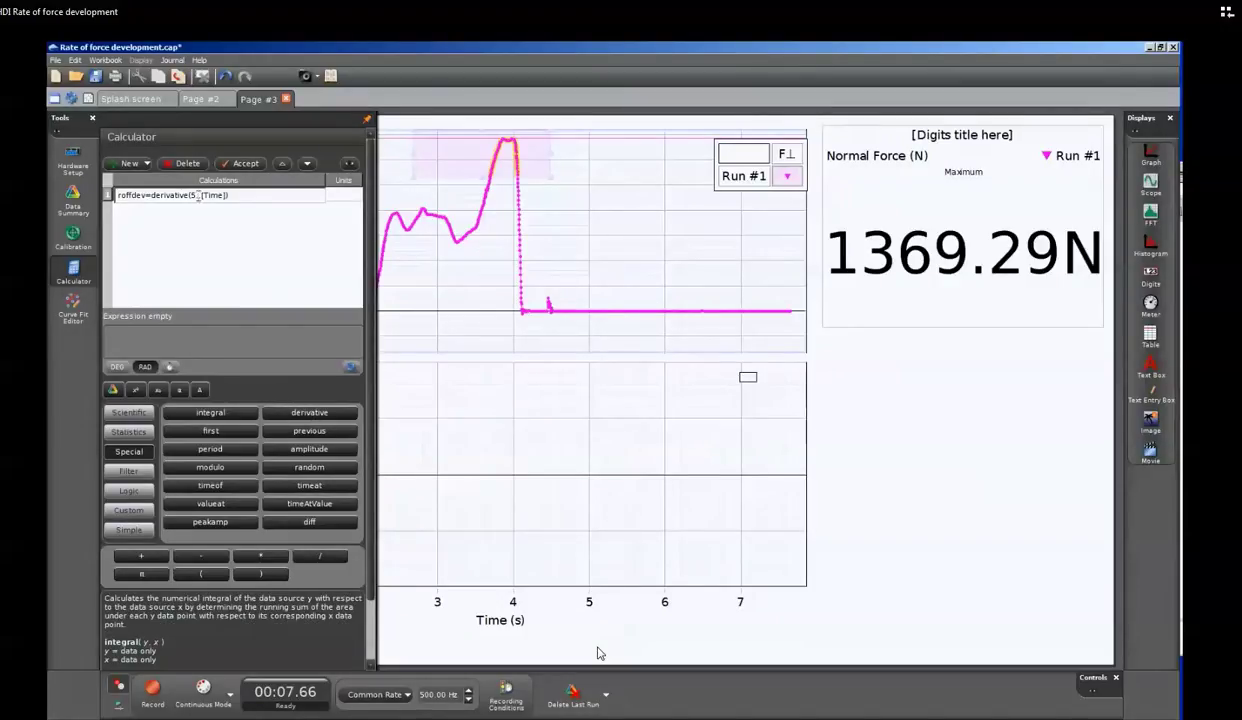
# - Use Normal Force (N) as the derivative's data, accept it, and set units to N/s
pyautogui.rightClick(198, 195)
pyautogui.moveTo(219, 205)
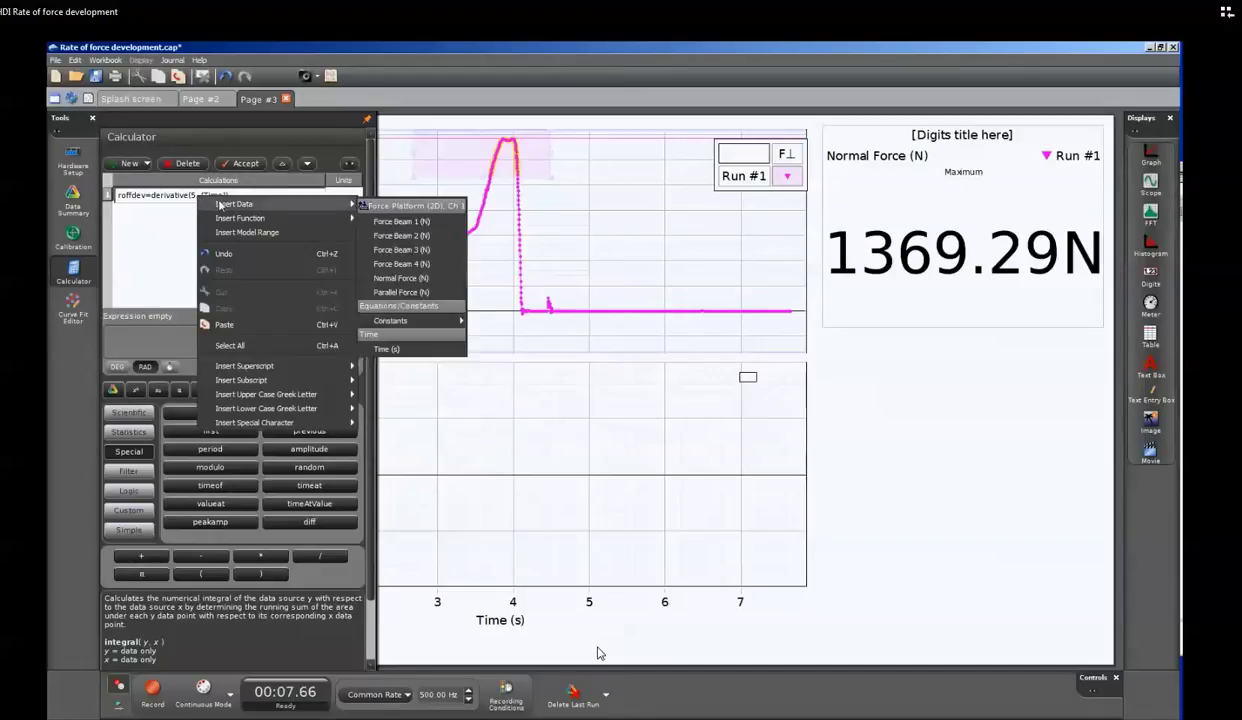
pyautogui.click(395, 278)
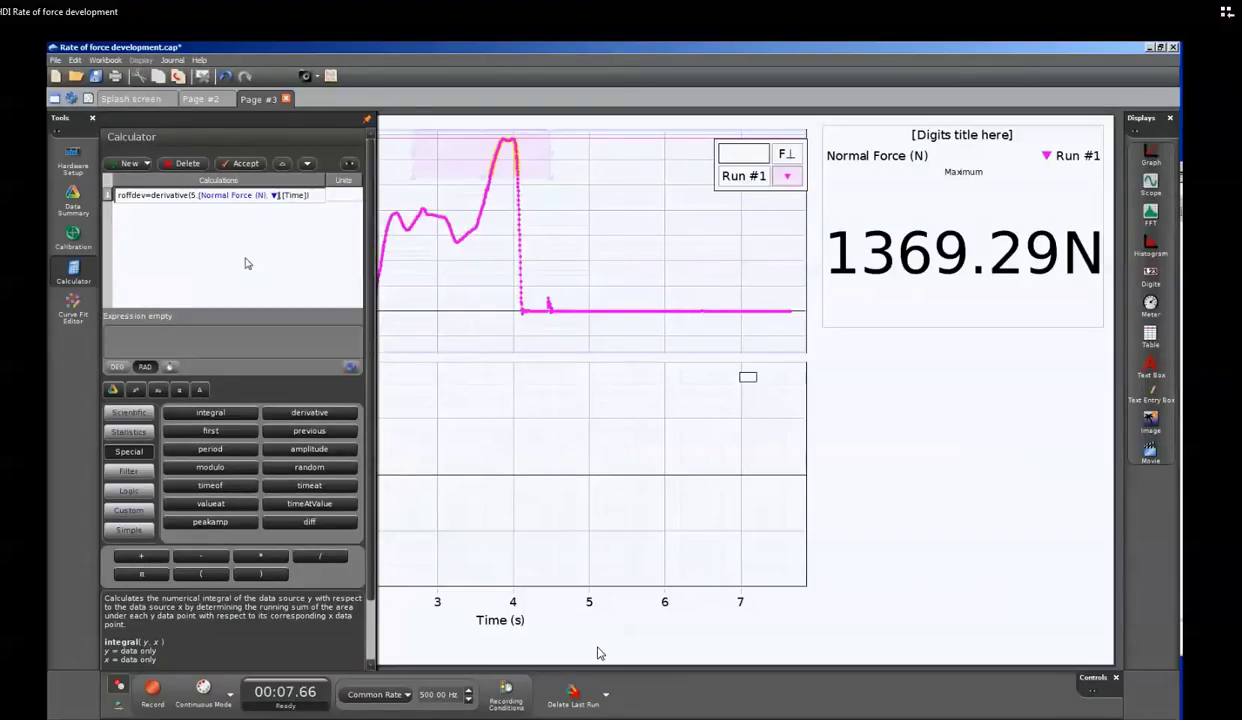
pyautogui.click(336, 198)
pyautogui.click(338, 196)
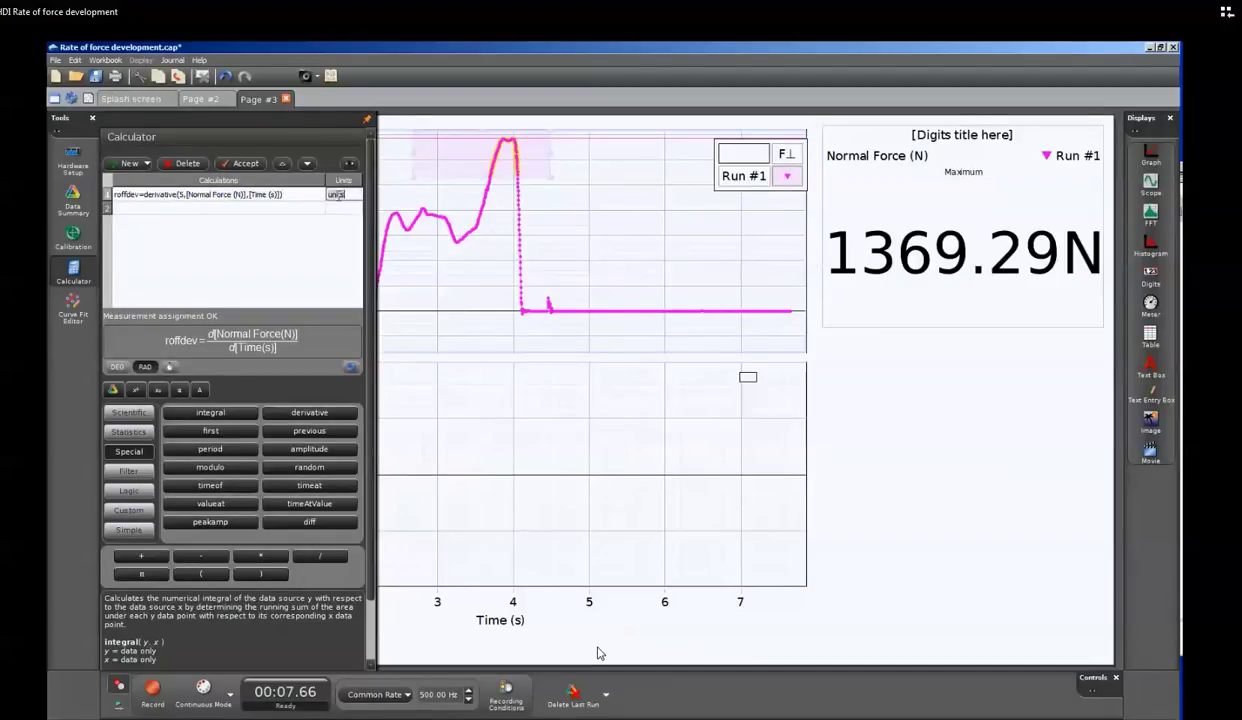
pyautogui.write('N/s')
pyautogui.press('Return')
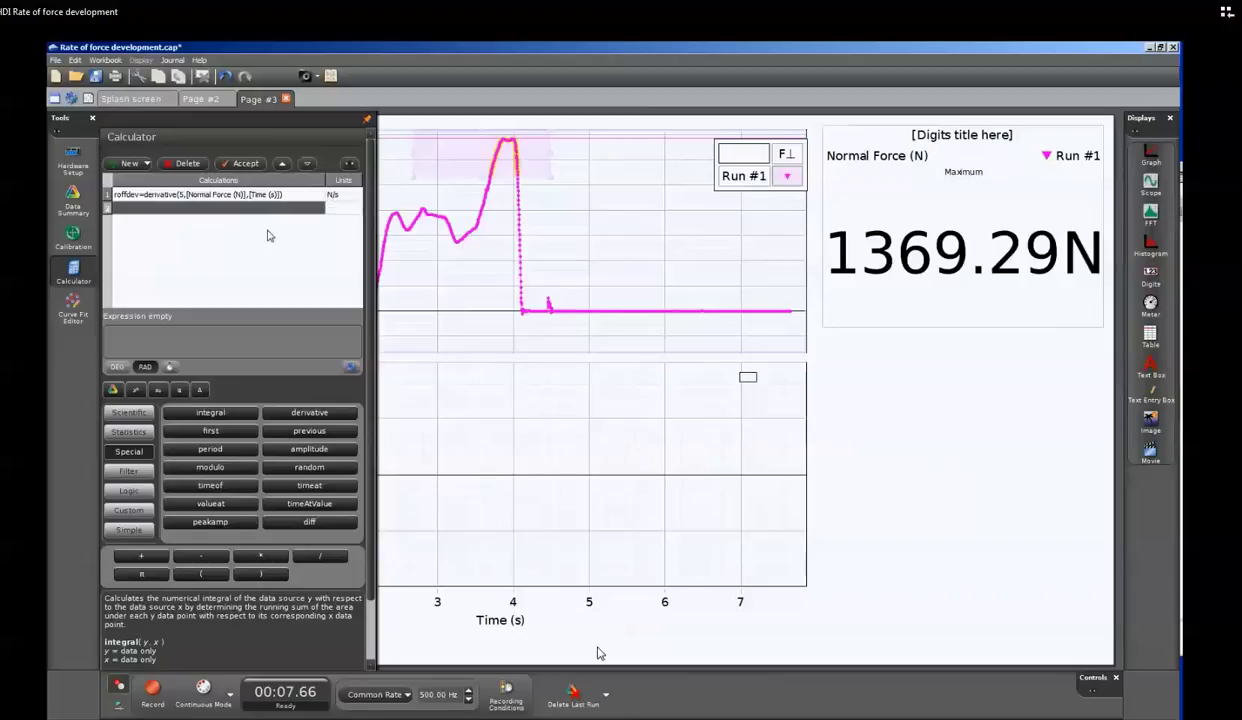
# - Close the Calculator and plot roffdev (N/s) on the lower graph
pyautogui.click(77, 268)
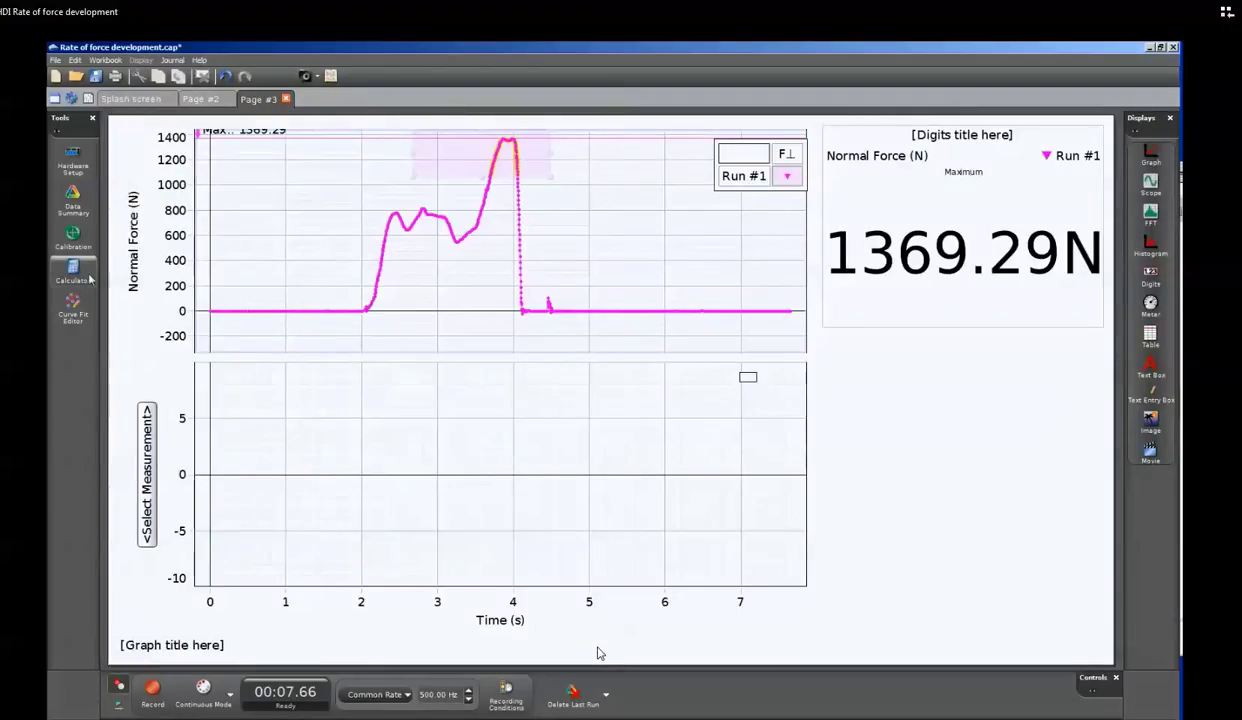
pyautogui.click(147, 450)
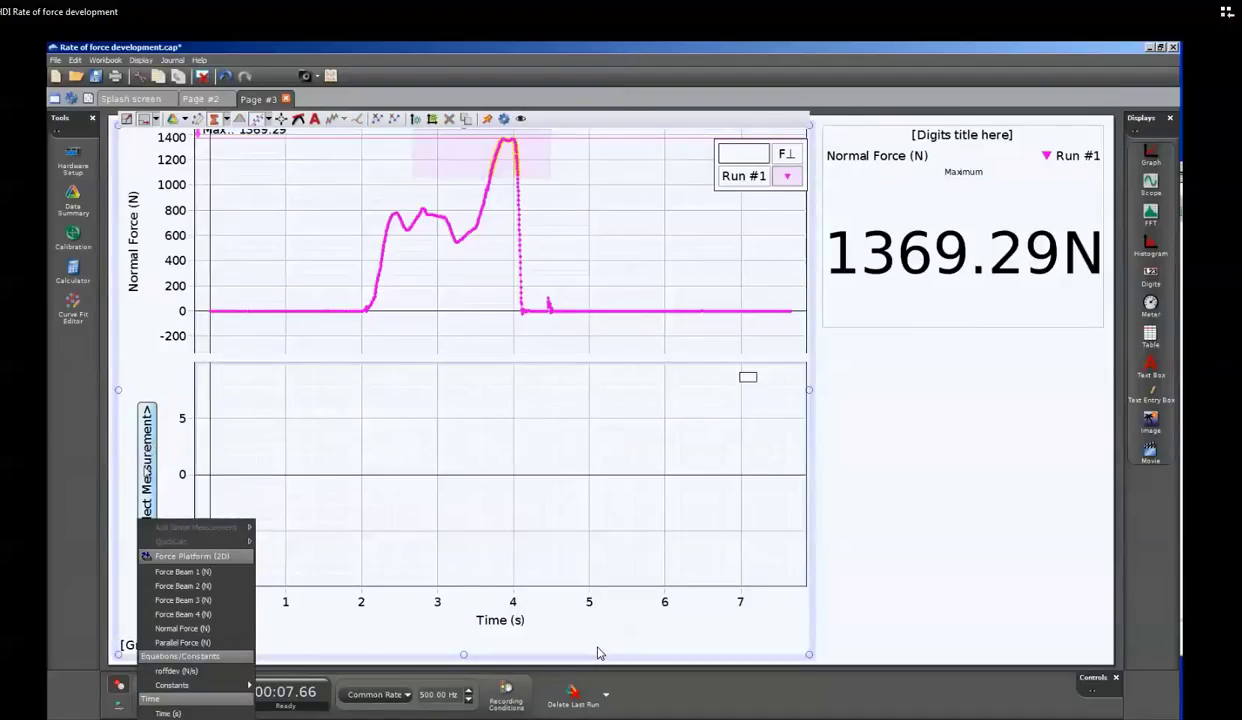
pyautogui.click(167, 673)
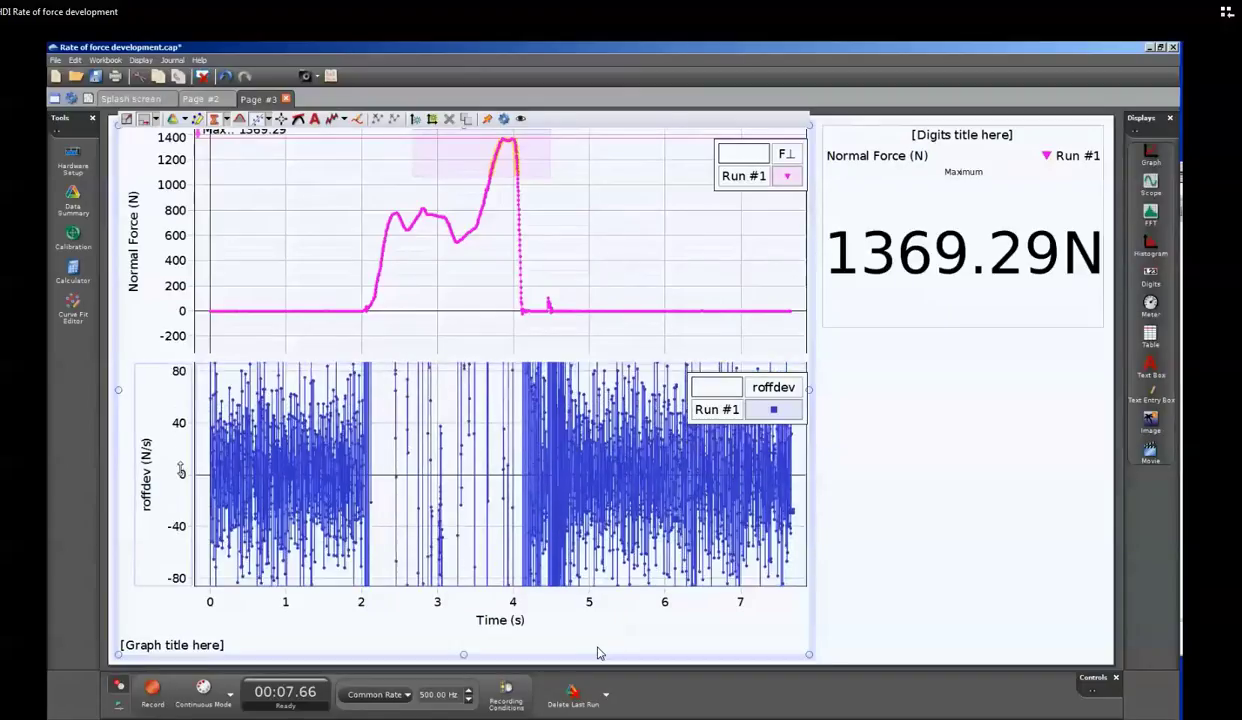
# - Rescale the roffdev vertical axis to fit the curve at about ±4000 N/s
pyautogui.moveTo(173, 400); pyautogui.dragTo(172, 425)
pyautogui.moveTo(171, 370); pyautogui.dragTo(172, 436)
pyautogui.moveTo(170, 366); pyautogui.dragTo(187, 447)
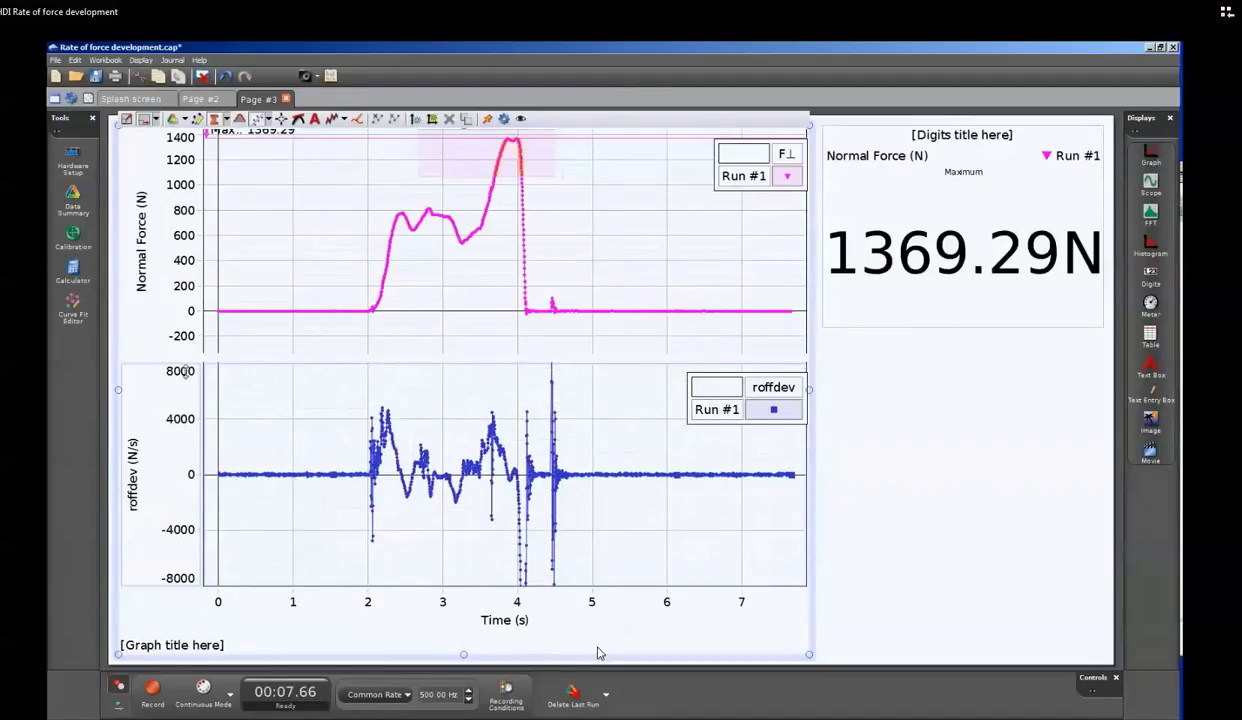
pyautogui.moveTo(184, 371); pyautogui.dragTo(187, 351)
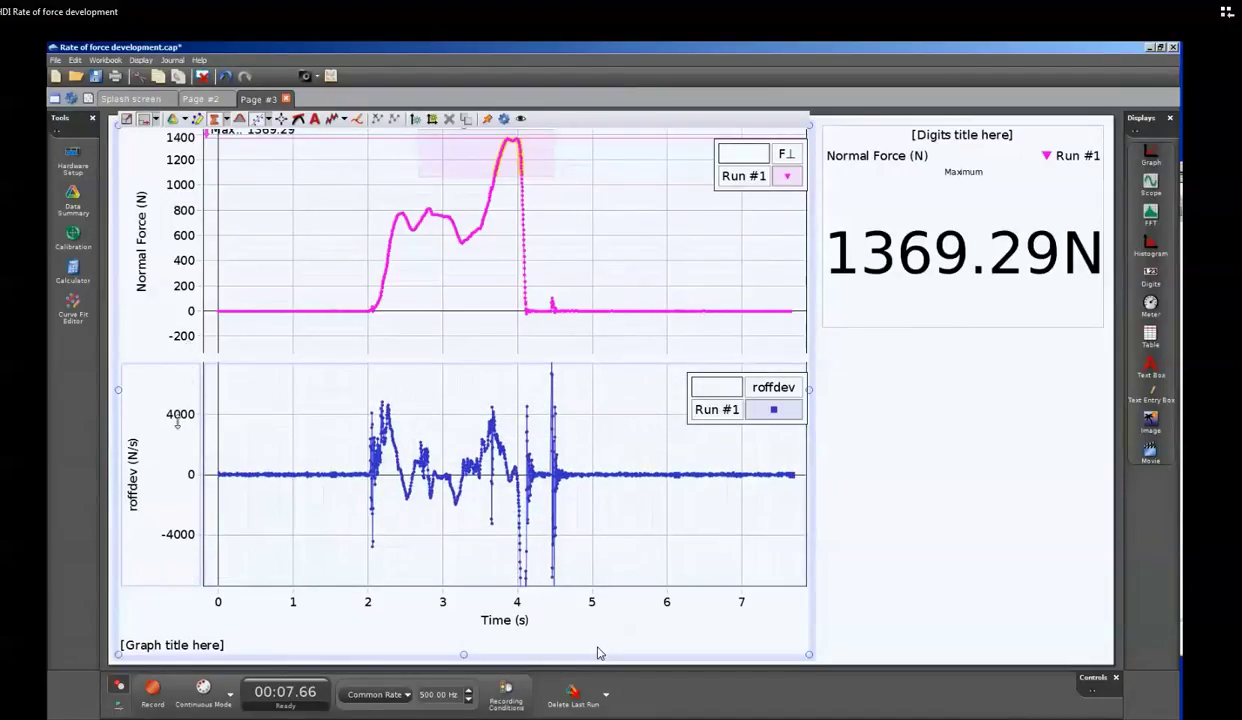
pyautogui.moveTo(176, 416); pyautogui.dragTo(176, 405)
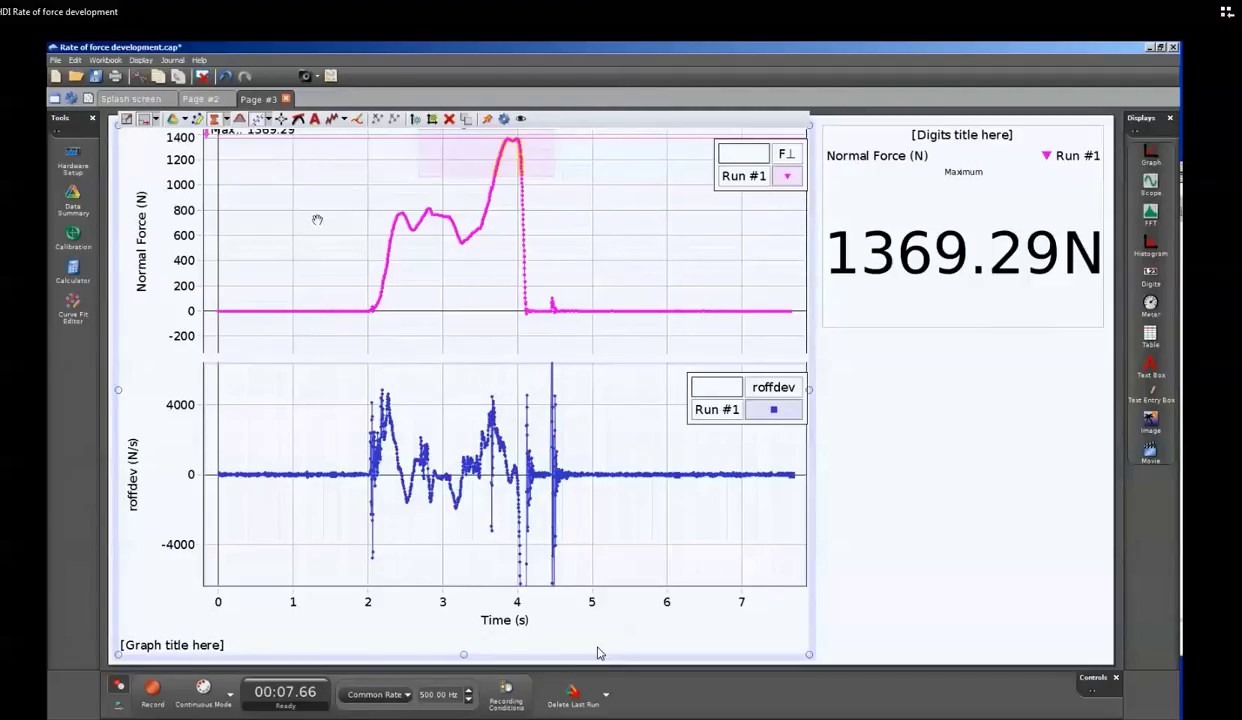
# - Set smoothing to 21 and show roffdev's Maximum, 4642.18, over the first rise near 2 s
pyautogui.click(346, 120)
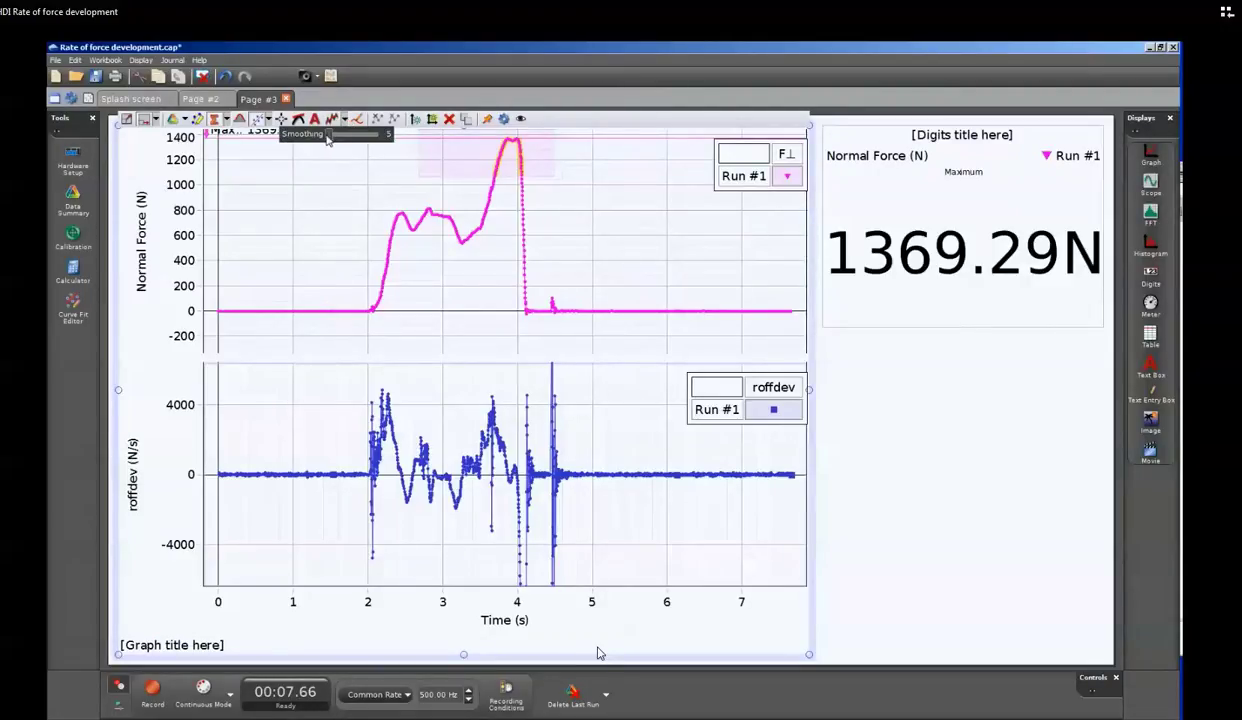
pyautogui.moveTo(330, 138); pyautogui.dragTo(371, 139)
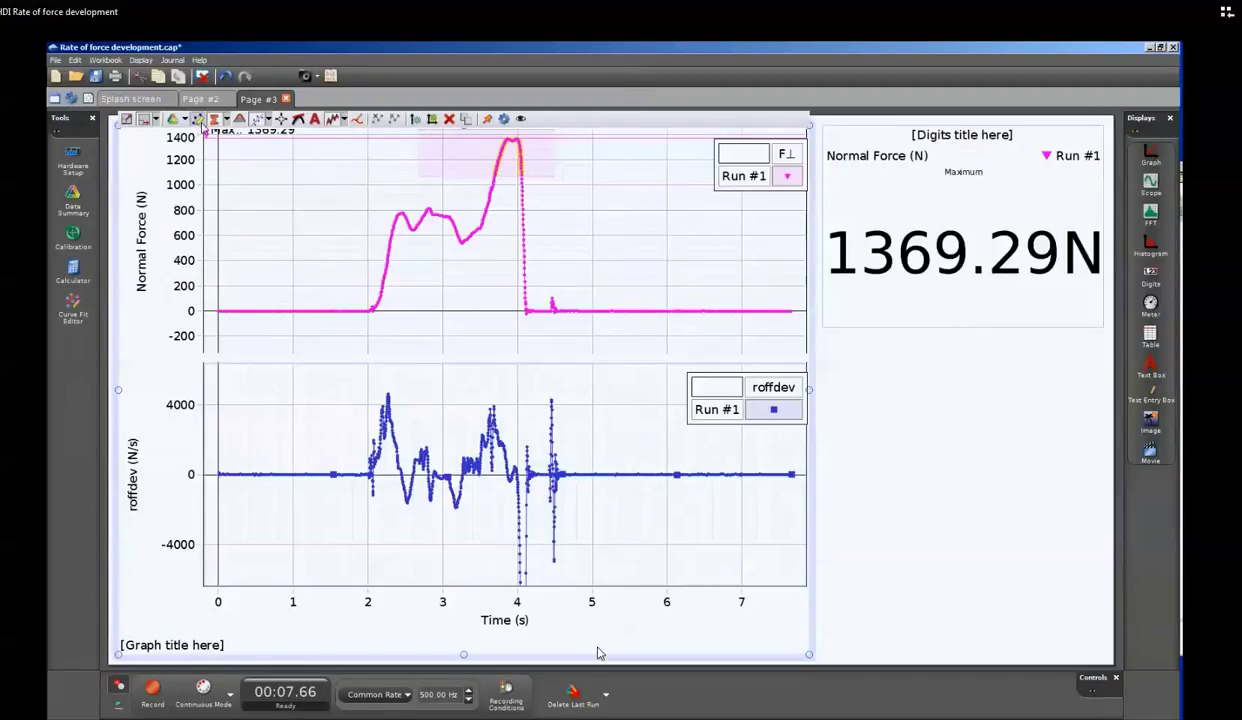
pyautogui.click(195, 120)
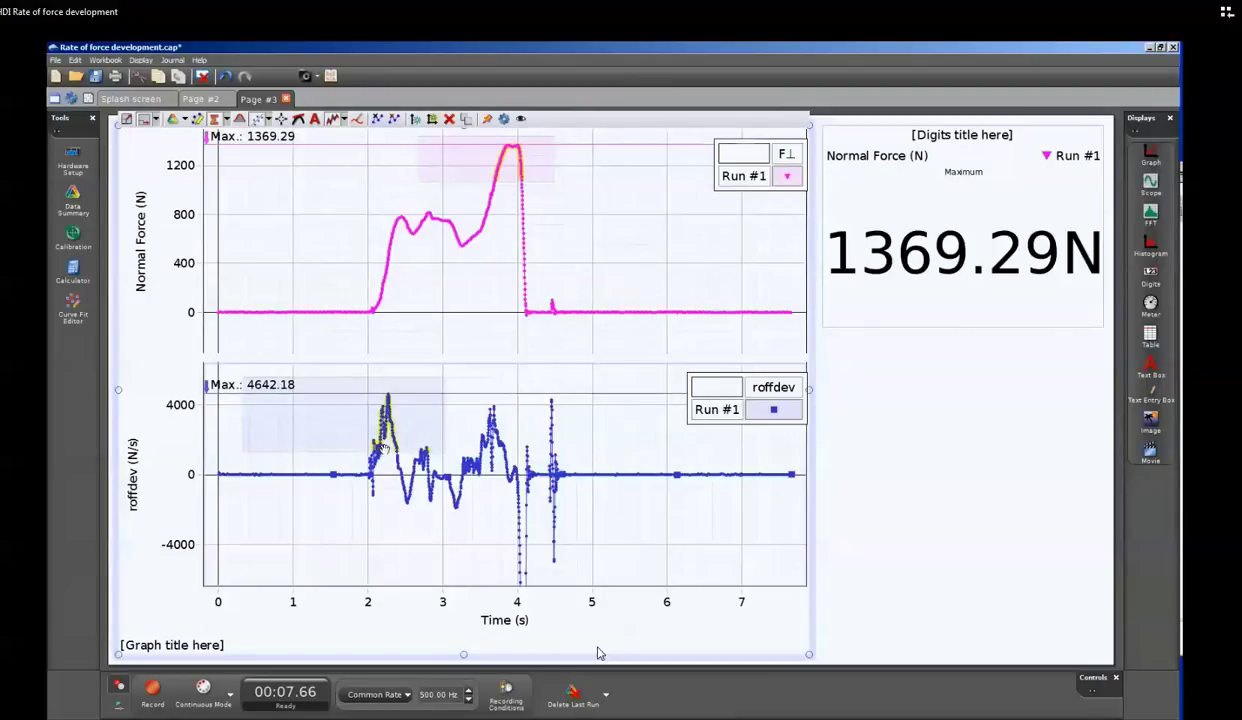
pyautogui.moveTo(383, 420)
pyautogui.mouseDown()
pyautogui.moveTo(355, 430)
pyautogui.moveTo(420, 420)
pyautogui.moveTo(394, 406)
pyautogui.moveTo(256, 416)
pyautogui.moveTo(382, 412)
pyautogui.moveTo(368, 418)
pyautogui.mouseUp()
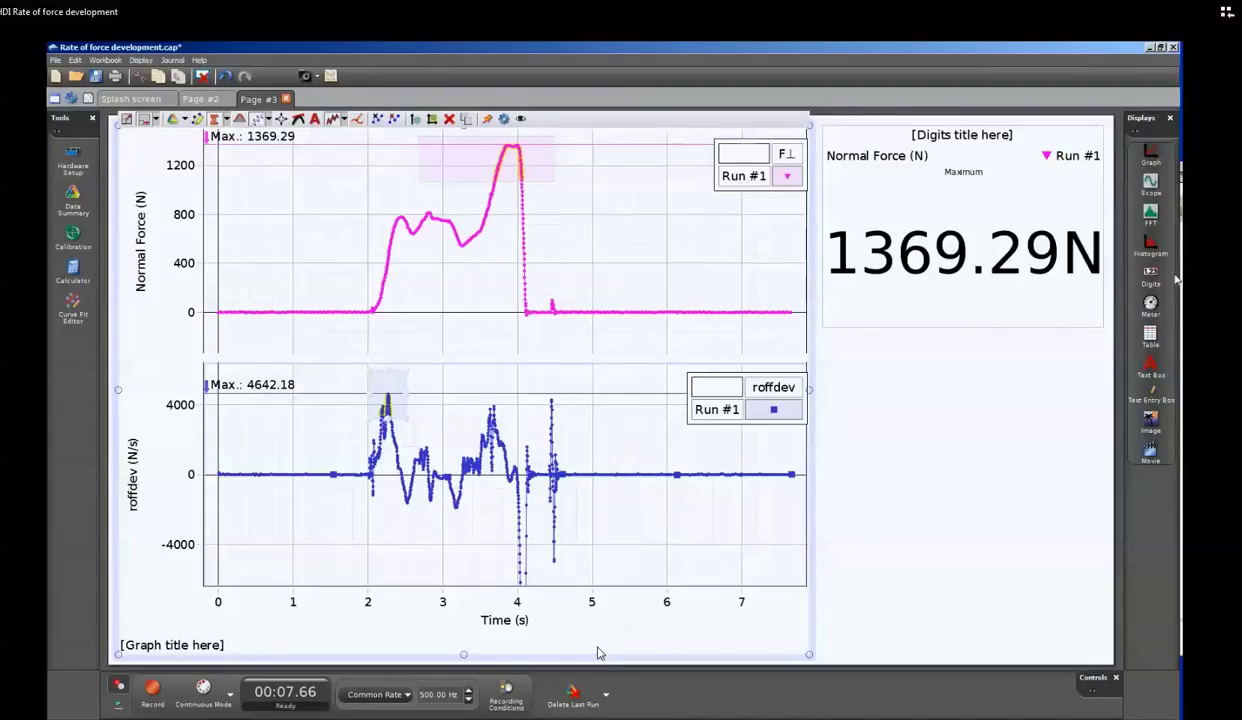
# - Add a Digits display beneath the force readout showing roffdev's Maximum, 13461.59 N/s
pyautogui.moveTo(1150, 272); pyautogui.dragTo(957, 482)
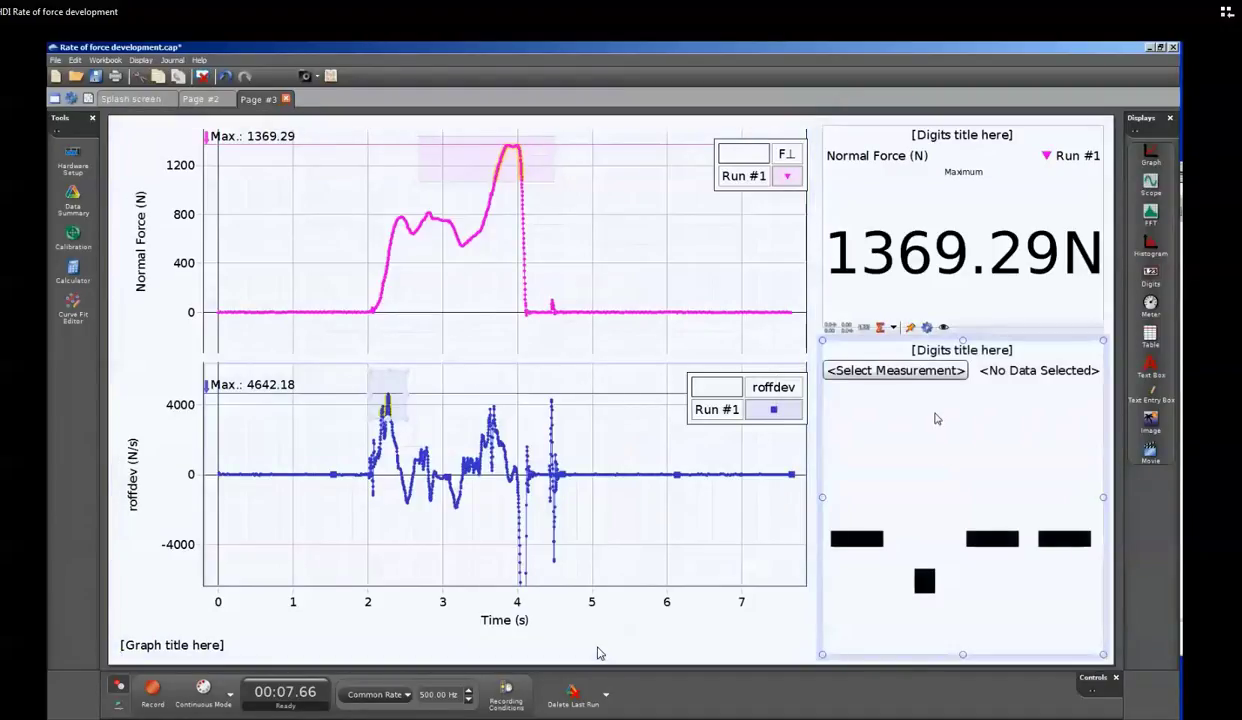
pyautogui.click(886, 372)
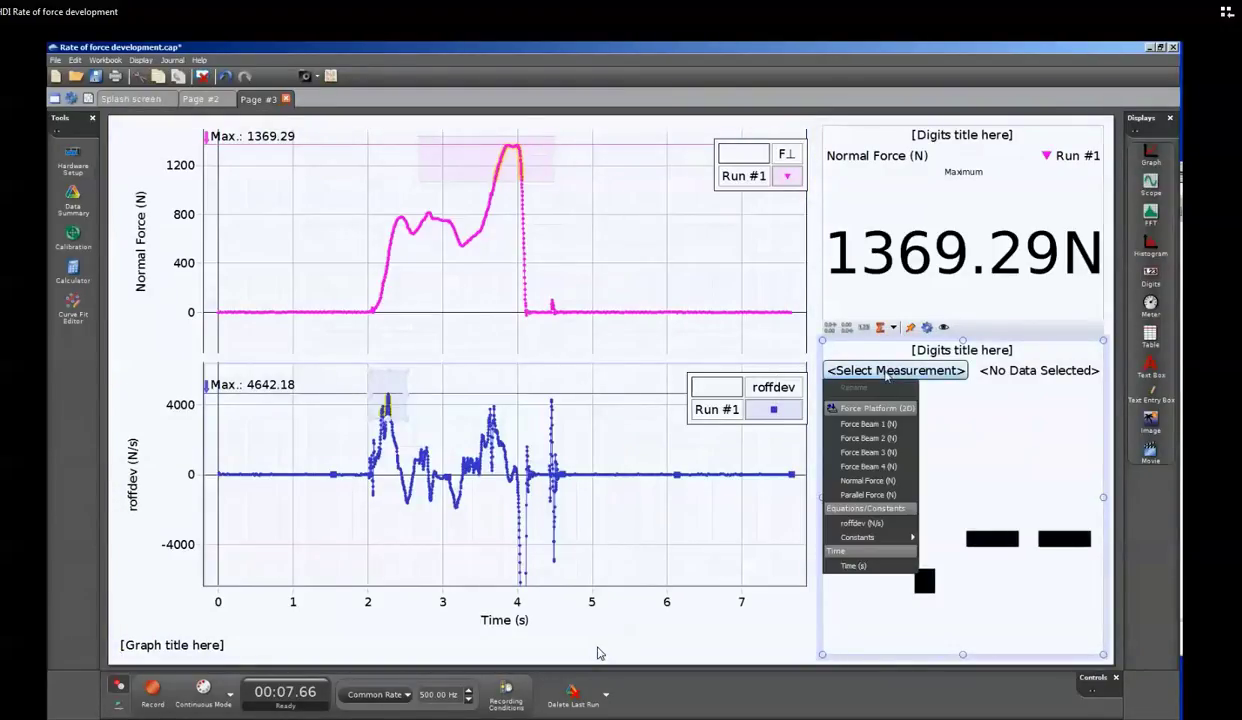
pyautogui.click(878, 524)
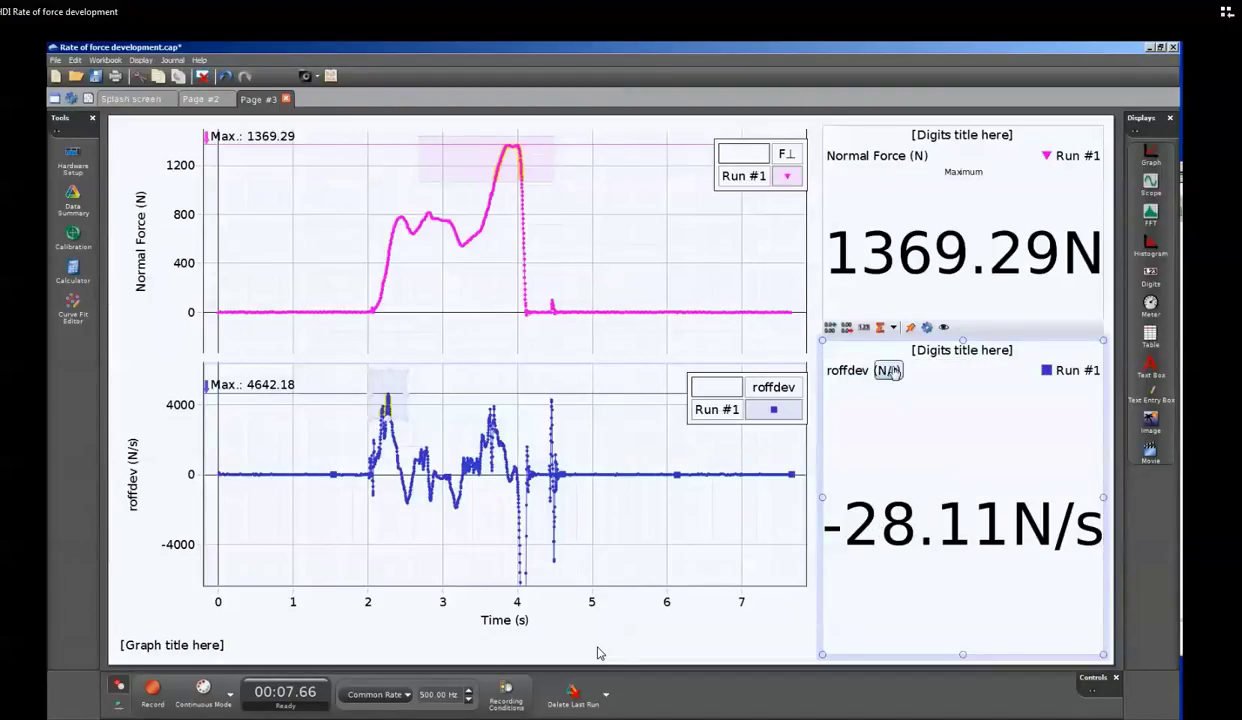
pyautogui.click(895, 329)
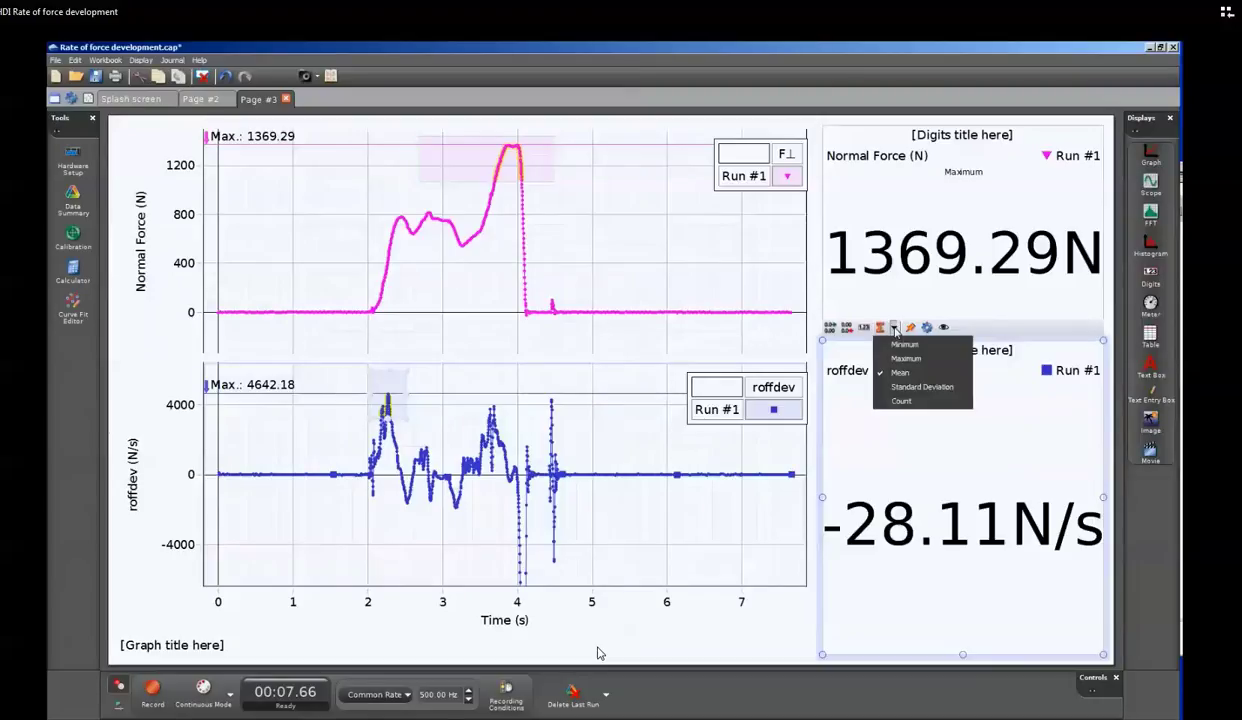
pyautogui.click(894, 358)
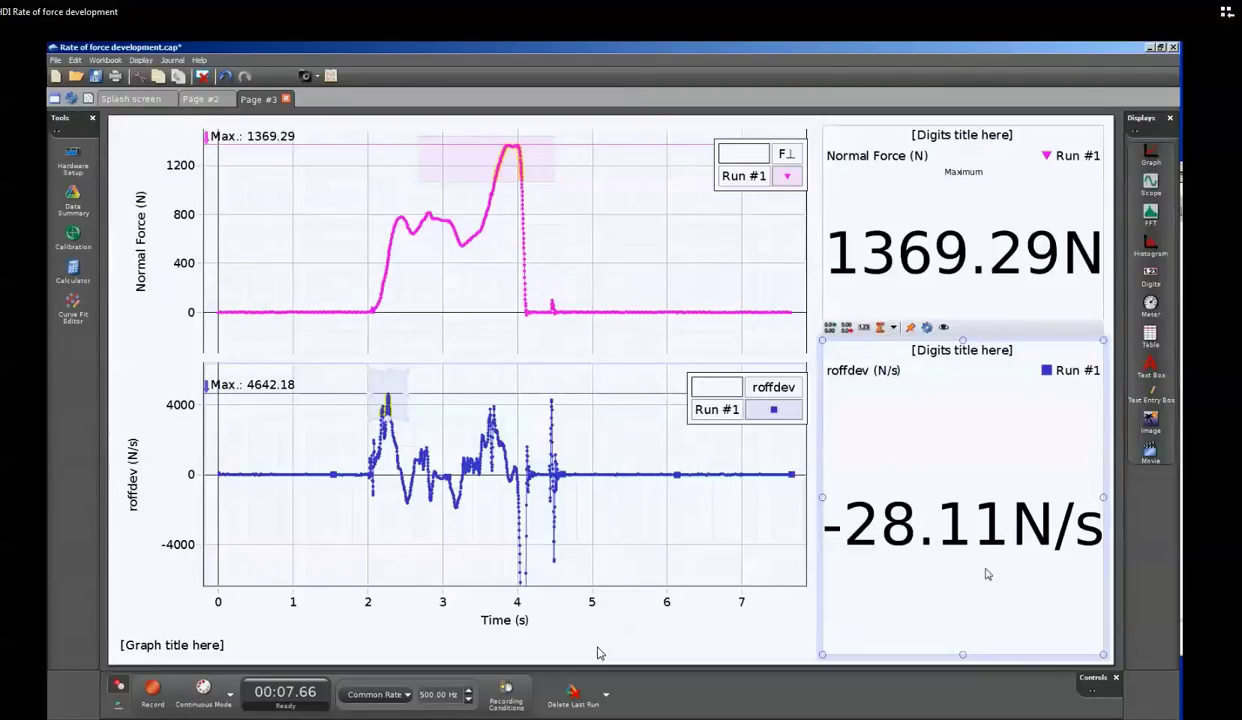
pyautogui.click(880, 327)
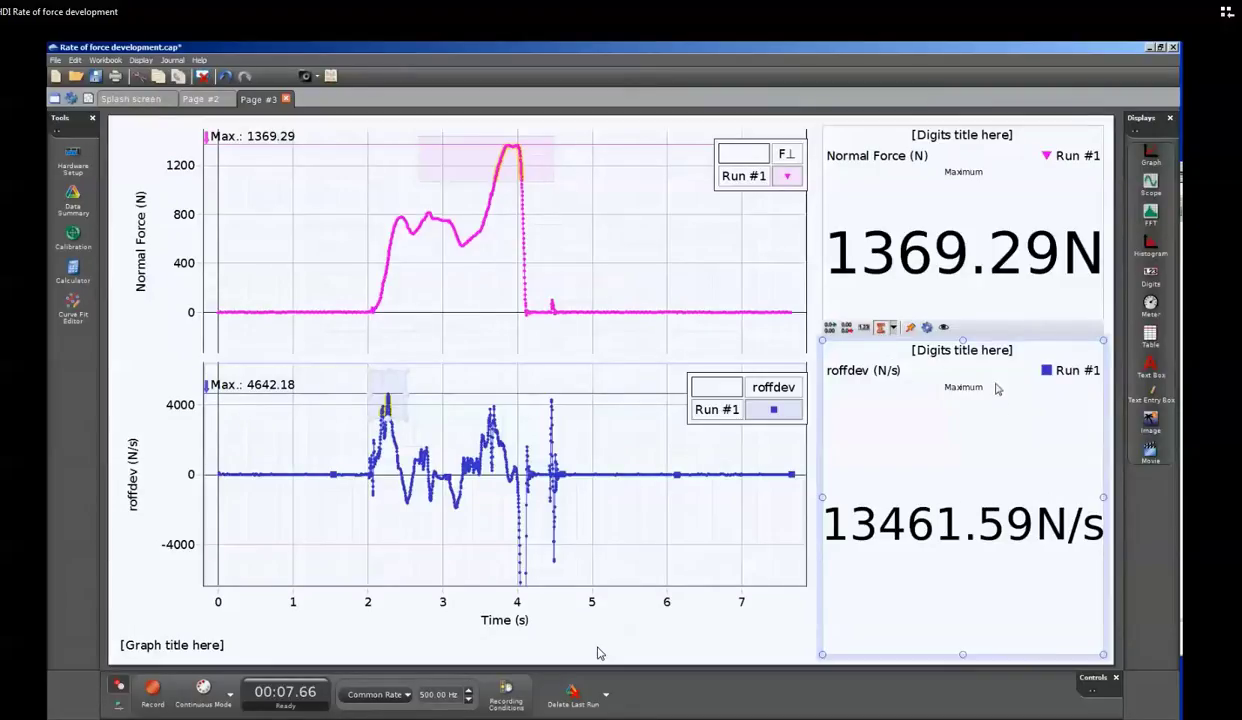